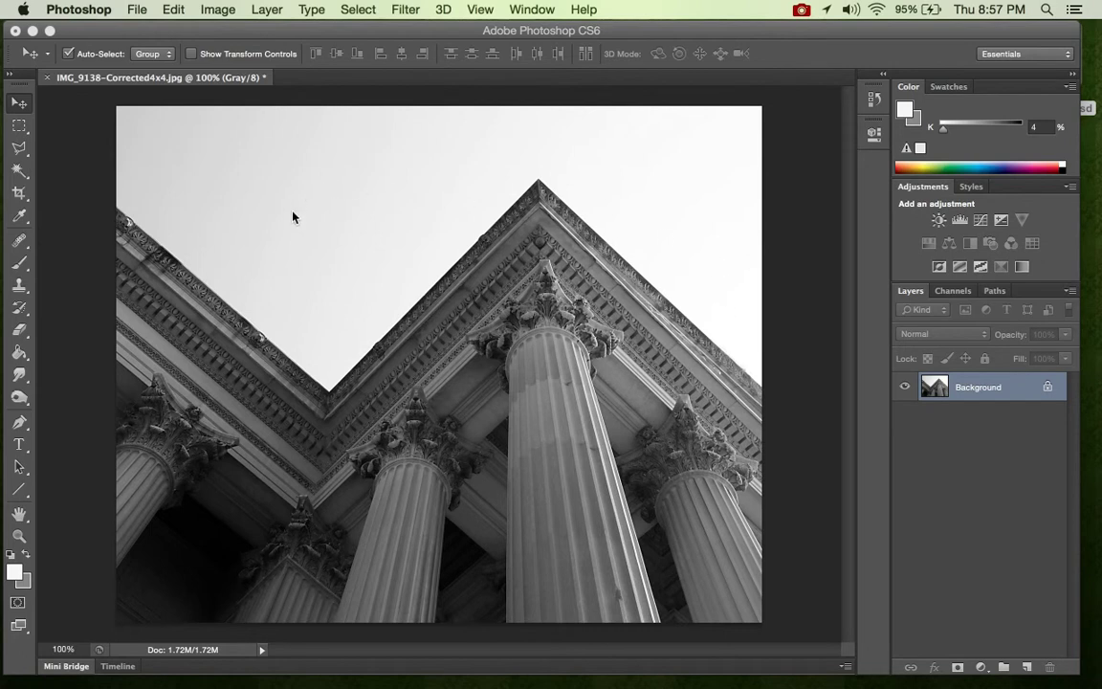
Step: Copy the entire photo and create a new grayscale document 10 inches wide and 8 inches high at 300 pixels/inch
{"action": "key", "text": "super+a"}
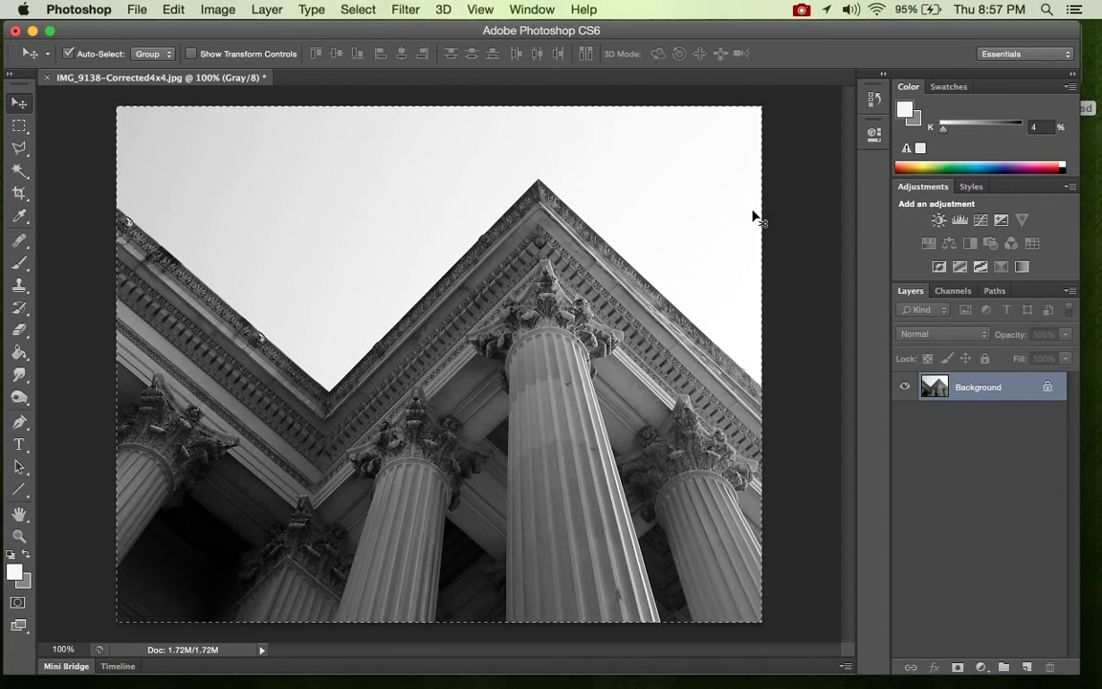
{"action": "key", "text": "super+c"}
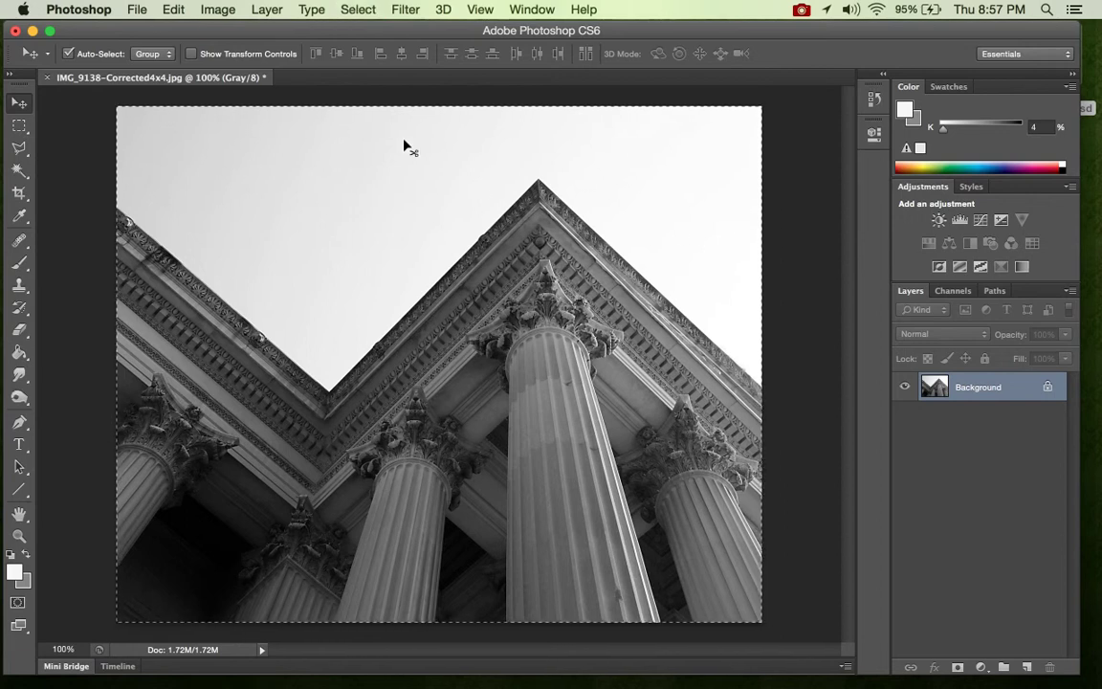
{"action": "left_click", "coordinate": [137, 9]}
{"action": "left_click", "coordinate": [146, 34]}
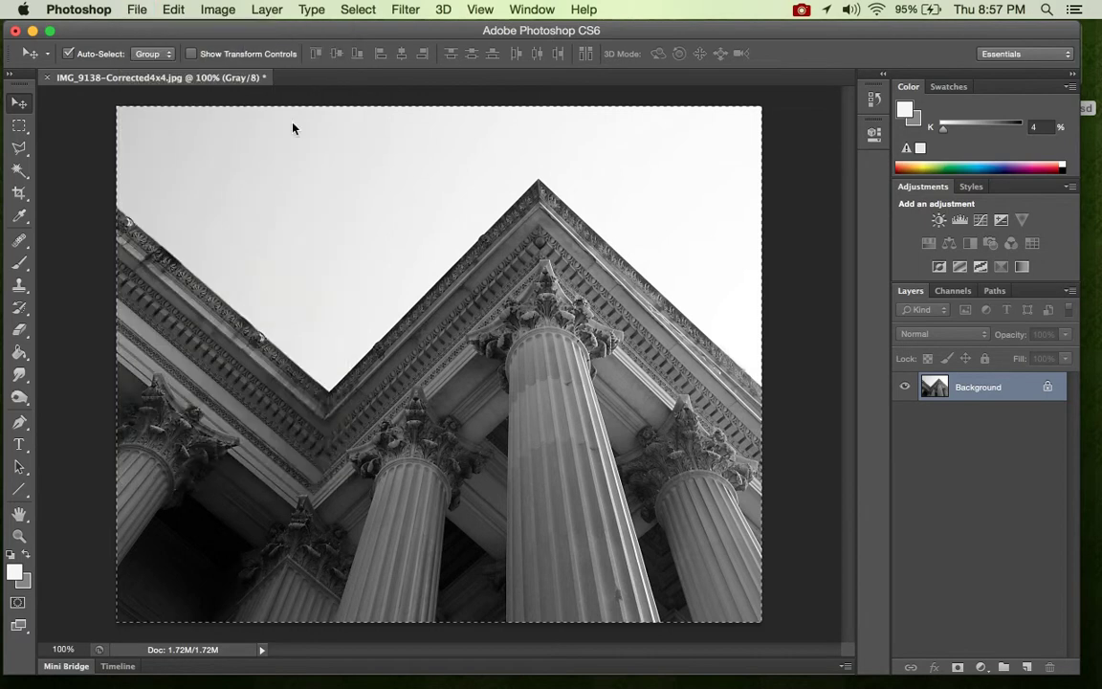
{"action": "left_click", "coordinate": [601, 284]}
{"action": "left_click", "coordinate": [590, 296]}
{"action": "double_click", "coordinate": [482, 278]}
{"action": "type", "text": "10"}
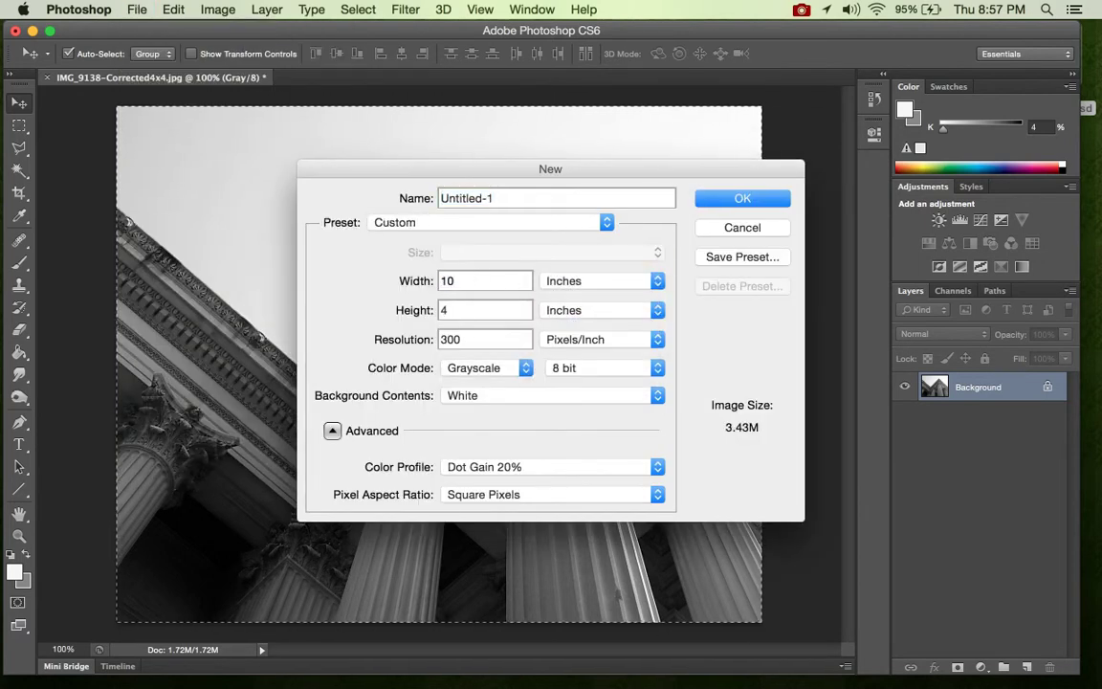
{"action": "double_click", "coordinate": [470, 309]}
{"action": "type", "text": "8"}
{"action": "left_click", "coordinate": [720, 204]}
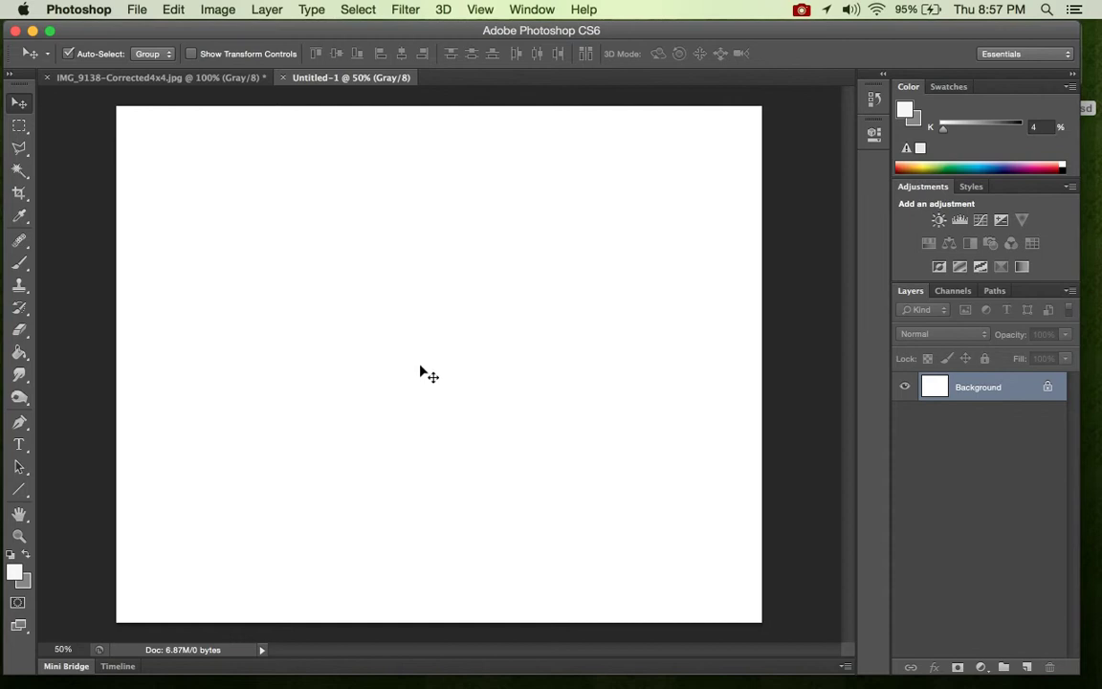
Step: Paste the copied photo into the new document and rename its layer "straight"
{"action": "key", "text": "super+v"}
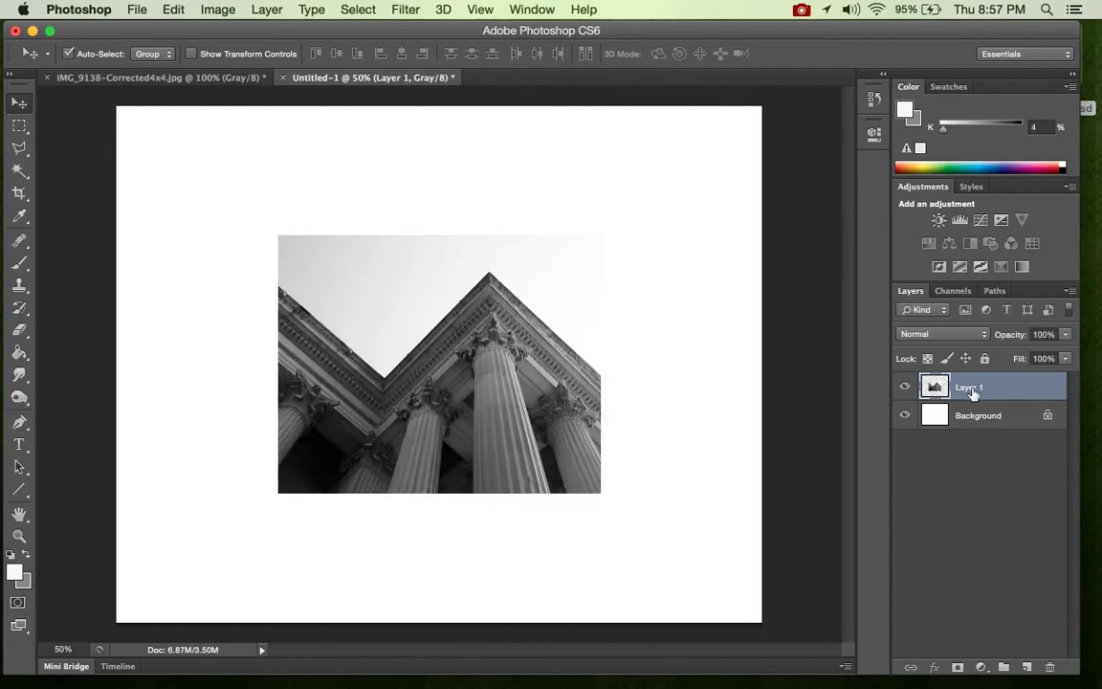
{"action": "double_click", "coordinate": [973, 390]}
{"action": "type", "text": "c"}
{"action": "key", "text": "Return"}
Step: Duplicate the straight layer twice and apply the Solarize filter to the topmost copy
{"action": "key", "text": "super+j"}
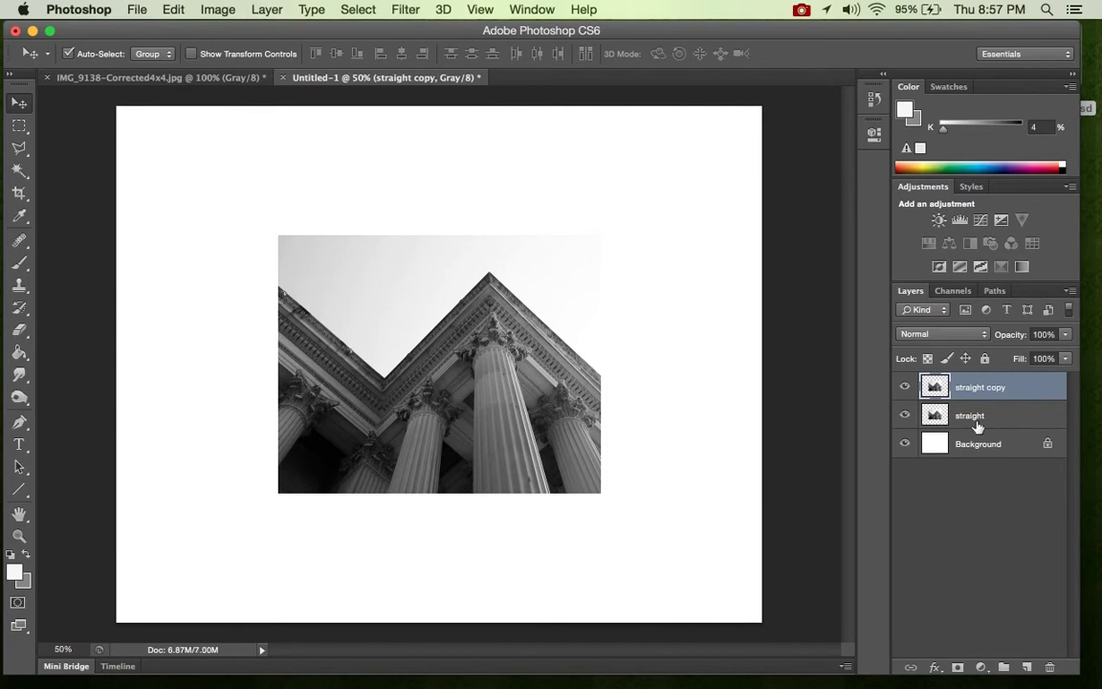
{"action": "key", "text": "super+j"}
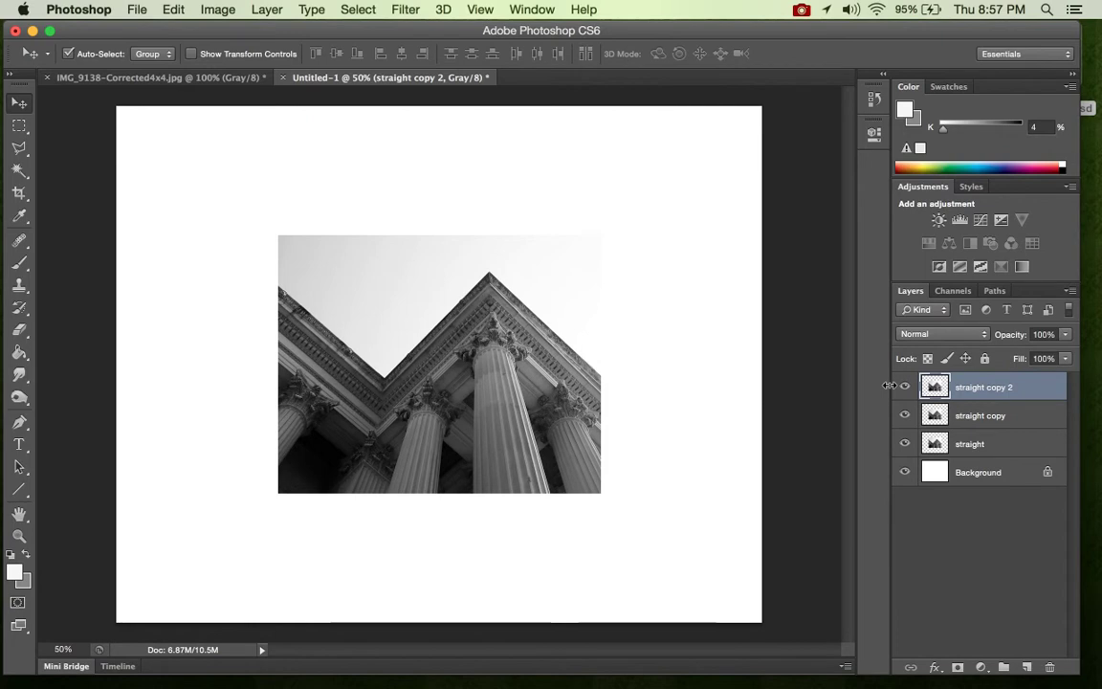
{"action": "key", "text": "super+equal"}
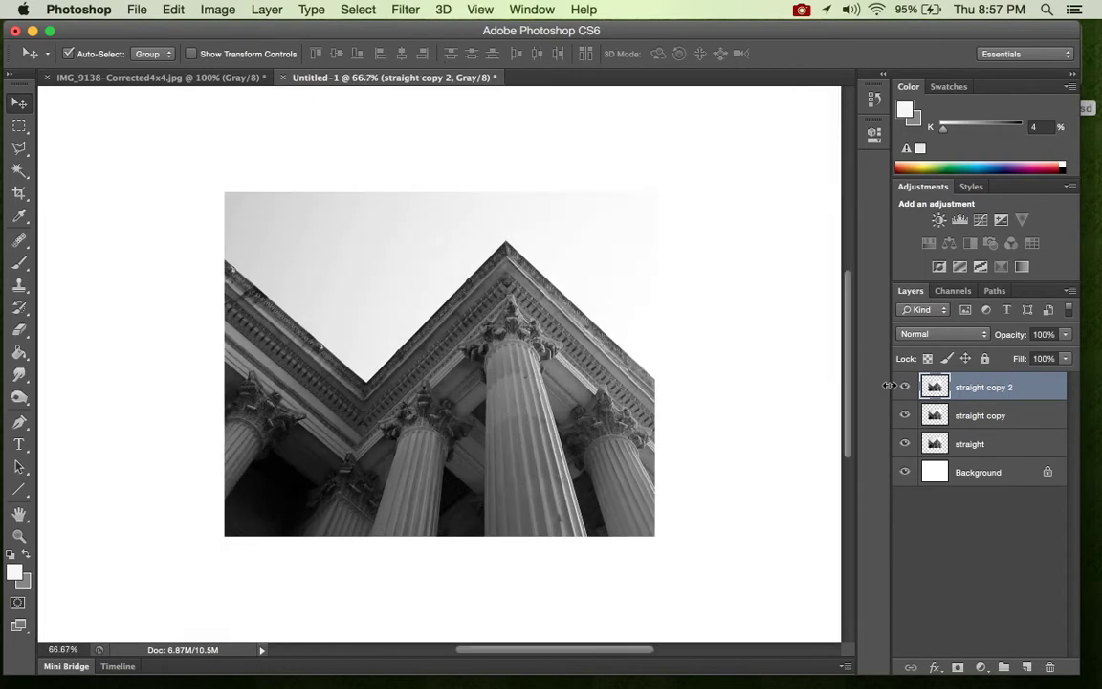
{"action": "key", "text": "super+equal"}
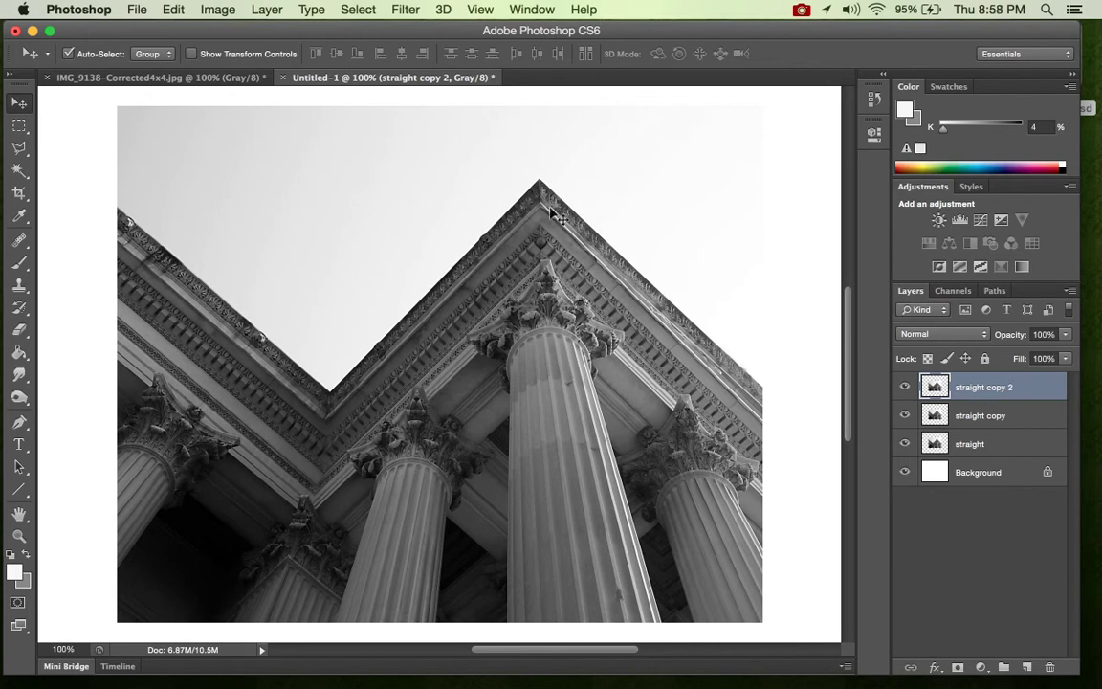
{"action": "left_click", "coordinate": [406, 11]}
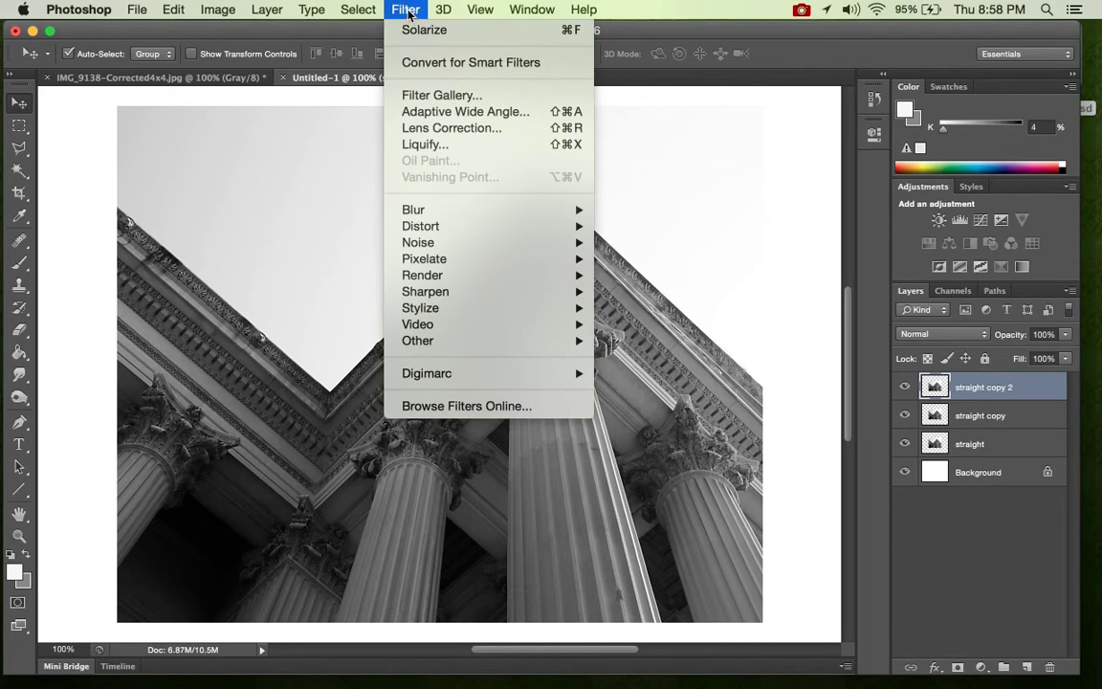
{"action": "mouse_move", "coordinate": [425, 313]}
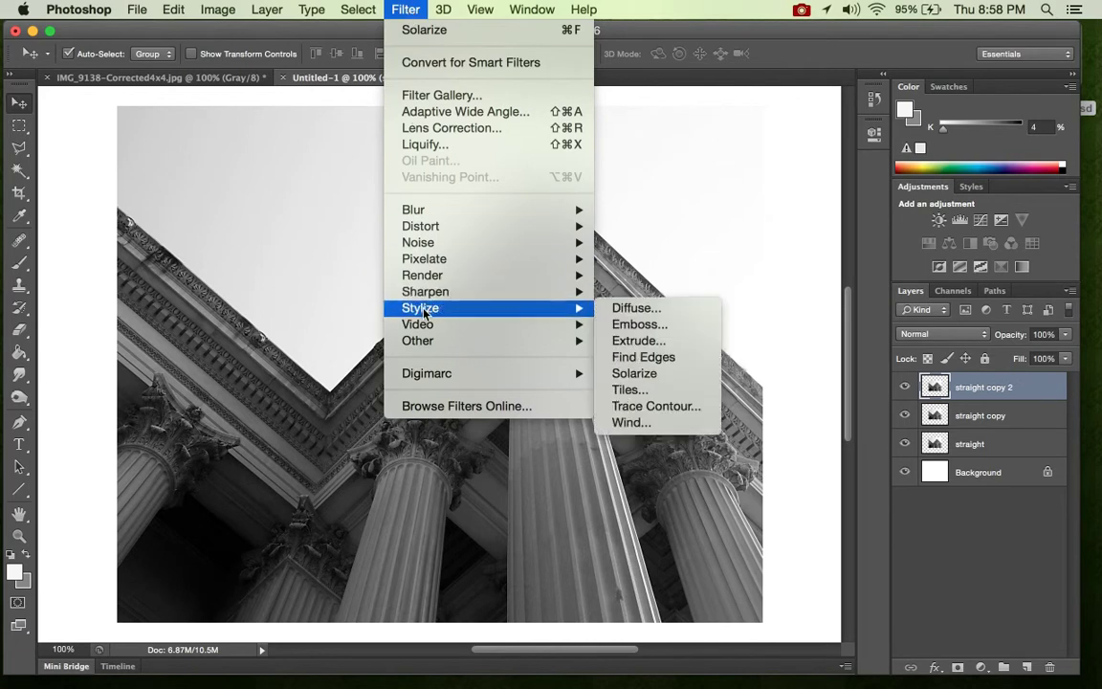
{"action": "left_click", "coordinate": [634, 373]}
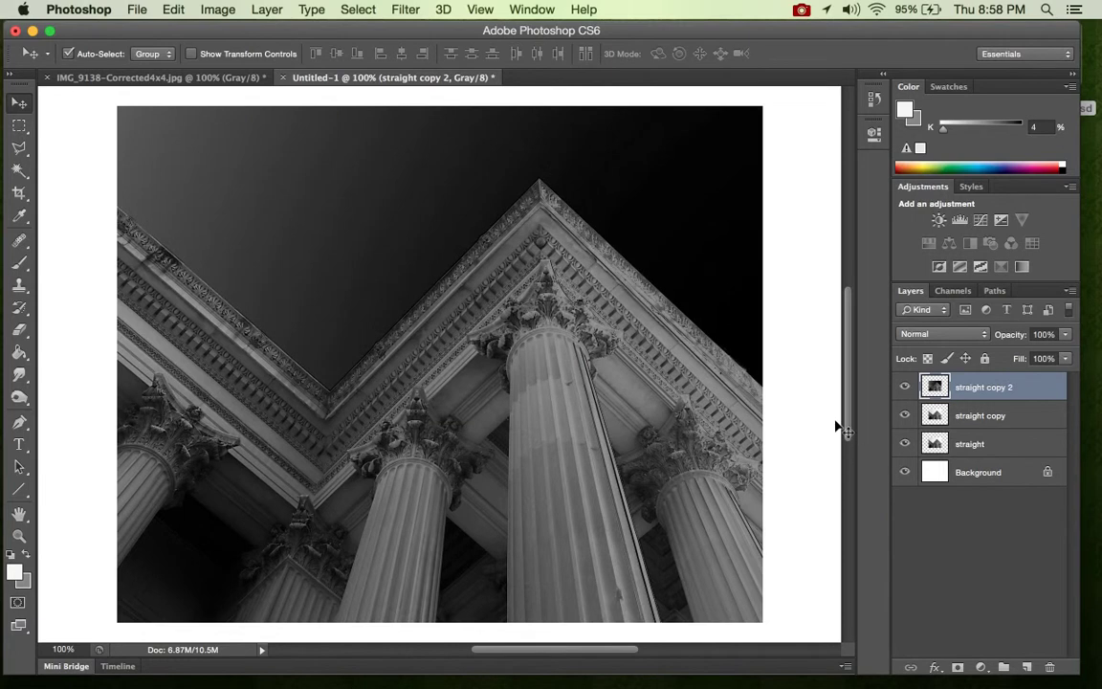
Step: Hide straight copy 2 and, in Curves on straight copy, invert the line's ends and bend two dips and two peaks between them
{"action": "left_click", "coordinate": [1018, 418]}
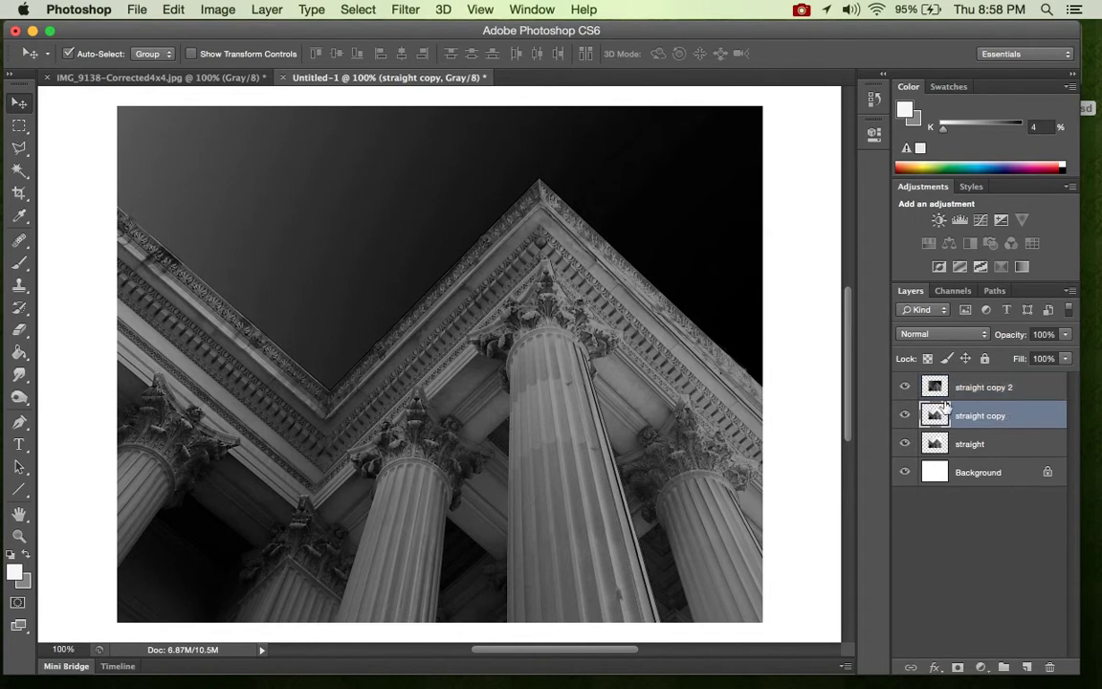
{"action": "left_click", "coordinate": [905, 388]}
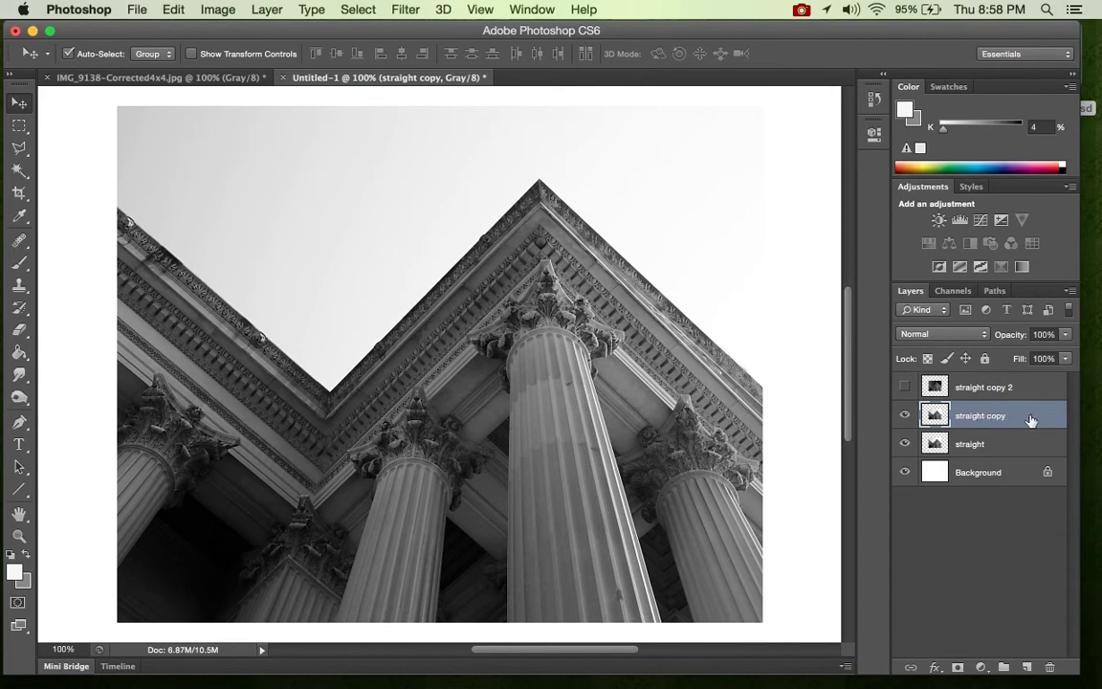
{"action": "key", "text": "super+m"}
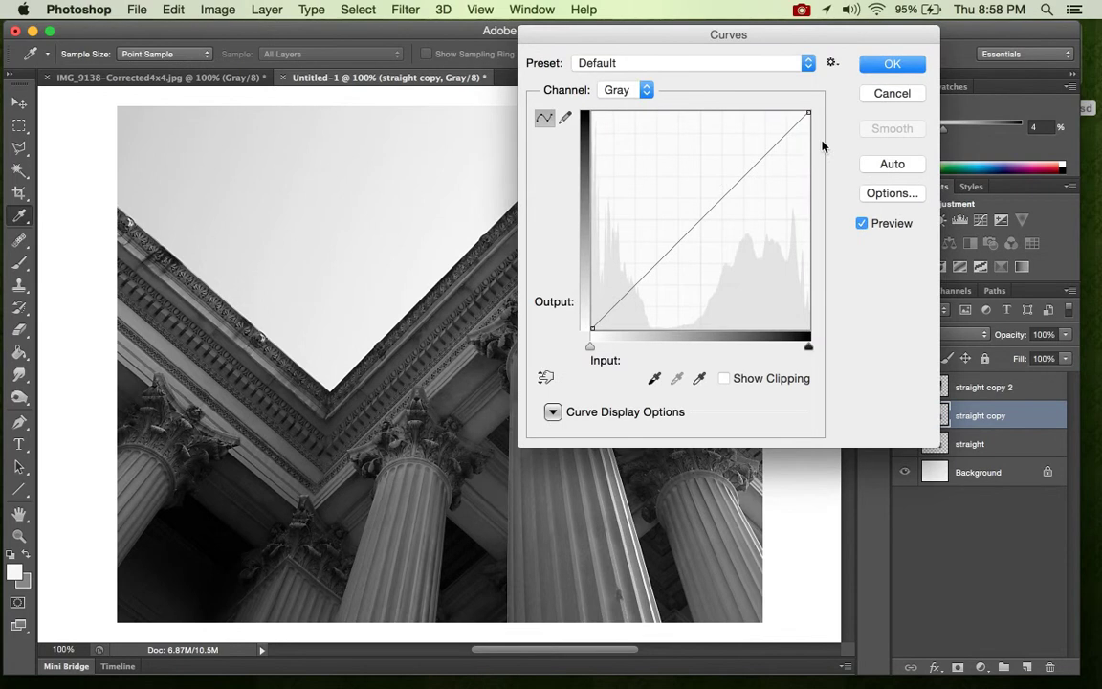
{"action": "left_click_drag", "start_coordinate": [619, 38], "coordinate": [726, 39]}
{"action": "left_click_drag", "start_coordinate": [700, 328], "coordinate": [700, 116]}
{"action": "left_click_drag", "start_coordinate": [917, 116], "coordinate": [938, 370]}
{"action": "left_click_drag", "start_coordinate": [734, 152], "coordinate": [736, 208]}
{"action": "left_click_drag", "start_coordinate": [792, 297], "coordinate": [826, 250]}
{"action": "left_click", "coordinate": [860, 324]}
{"action": "left_click_drag", "start_coordinate": [863, 311], "coordinate": [871, 143]}
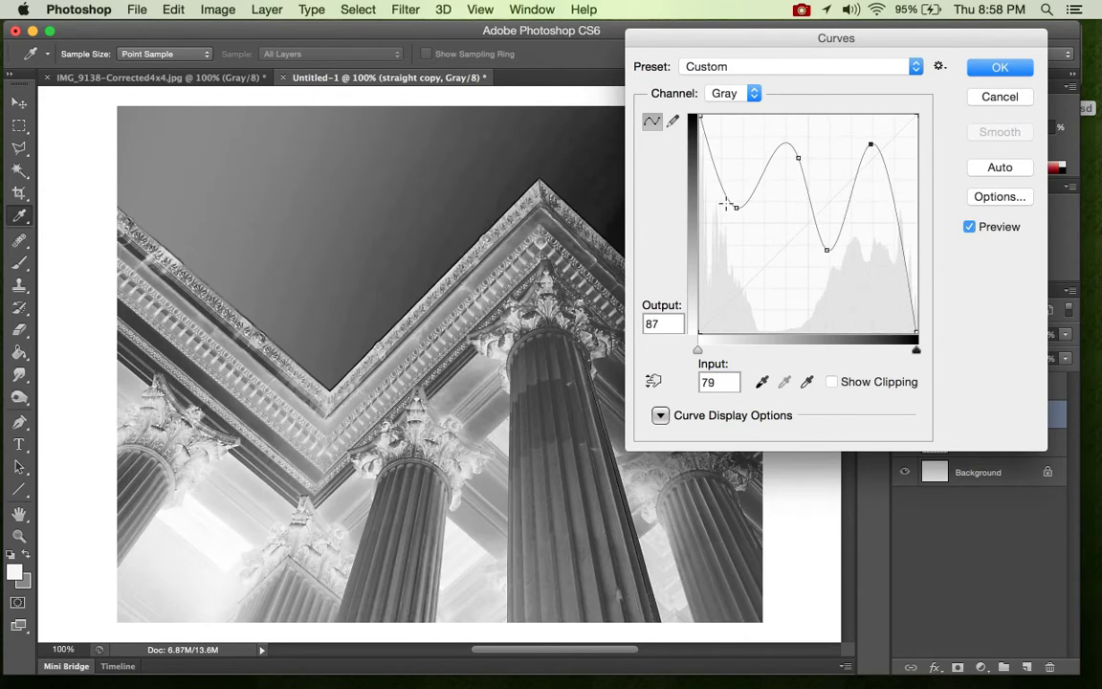
Step: Deepen the curve's two dips, placing the second at input 58, output 29, raise the first peak slightly, and apply the Curves adjustment
{"action": "mouse_move", "coordinate": [738, 214]}
{"action": "left_mouse_down"}
{"action": "mouse_move", "coordinate": [737, 246]}
{"action": "mouse_move", "coordinate": [737, 226]}
{"action": "left_mouse_up"}
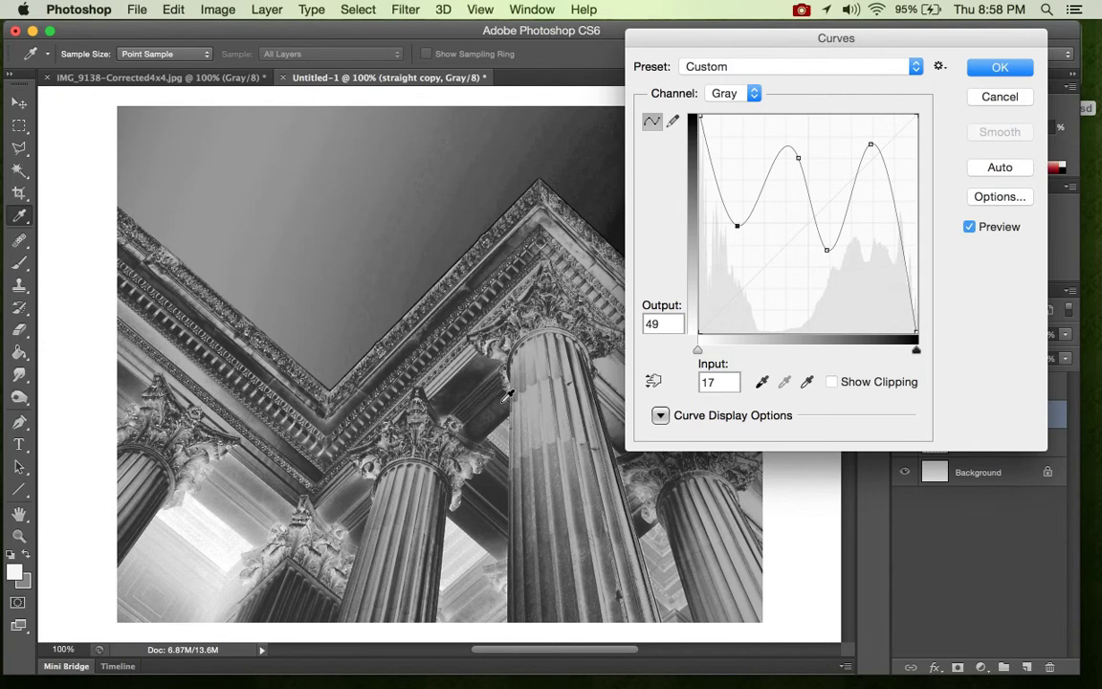
{"action": "left_click", "coordinate": [792, 147]}
{"action": "left_click_drag", "start_coordinate": [736, 225], "coordinate": [737, 246]}
{"action": "left_click_drag", "start_coordinate": [827, 250], "coordinate": [827, 268]}
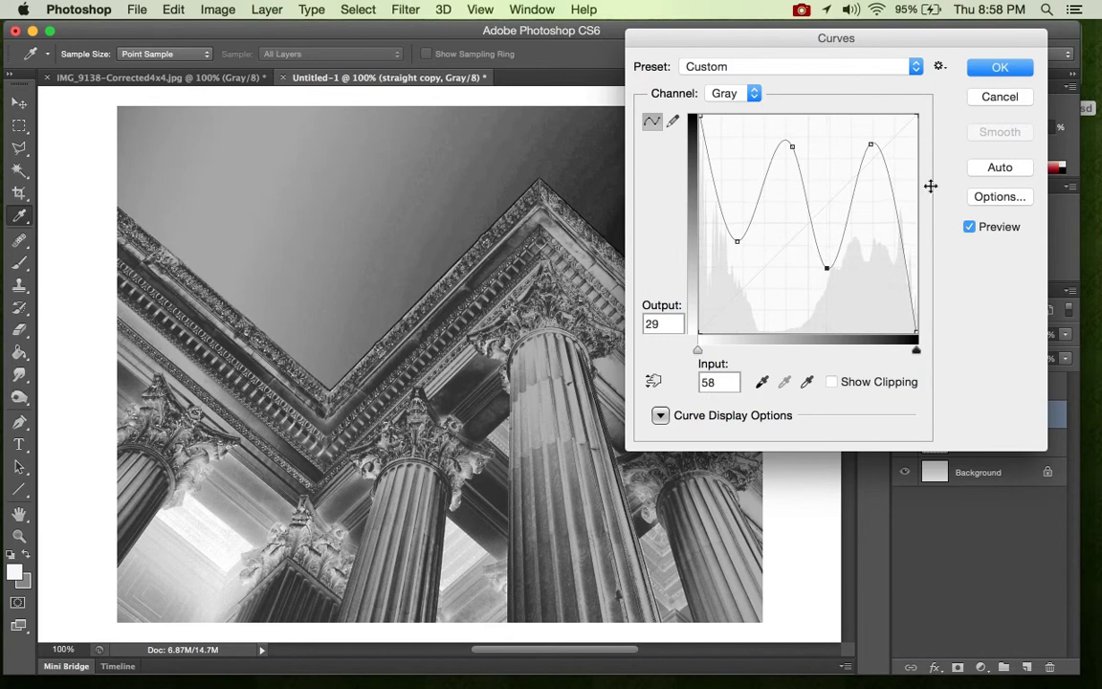
{"action": "key", "text": "Return"}
{"action": "key", "text": "v"}
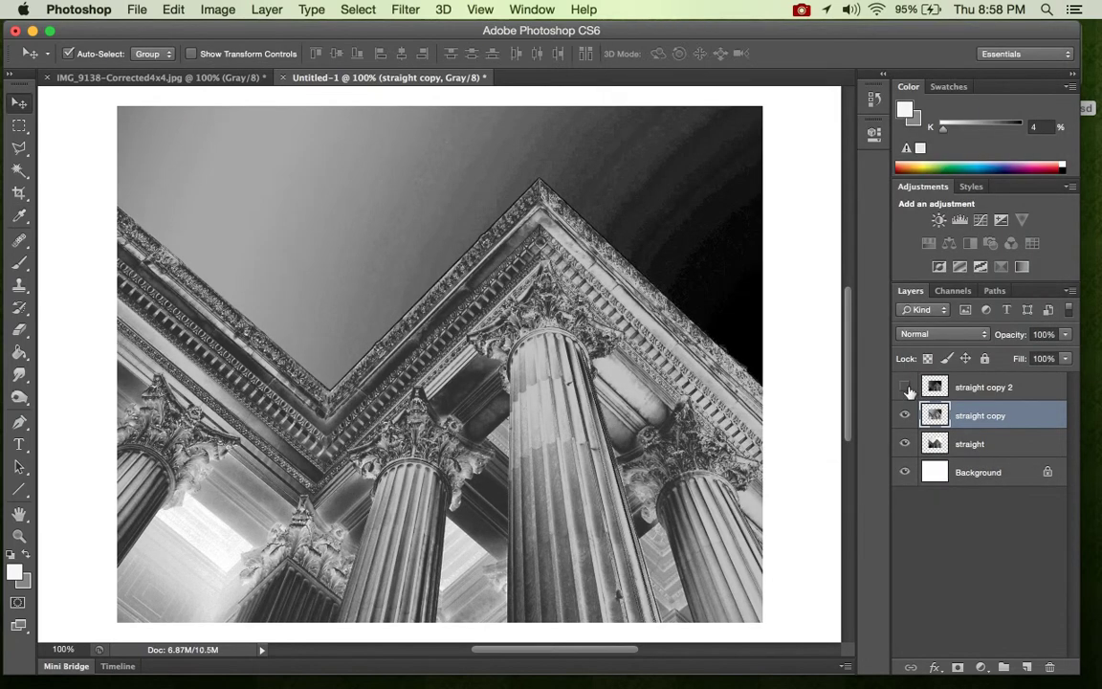
Step: Show the straight copy 2 layer again and set its blending mode to Overlay
{"action": "left_click", "coordinate": [907, 389]}
{"action": "left_click", "coordinate": [1000, 389]}
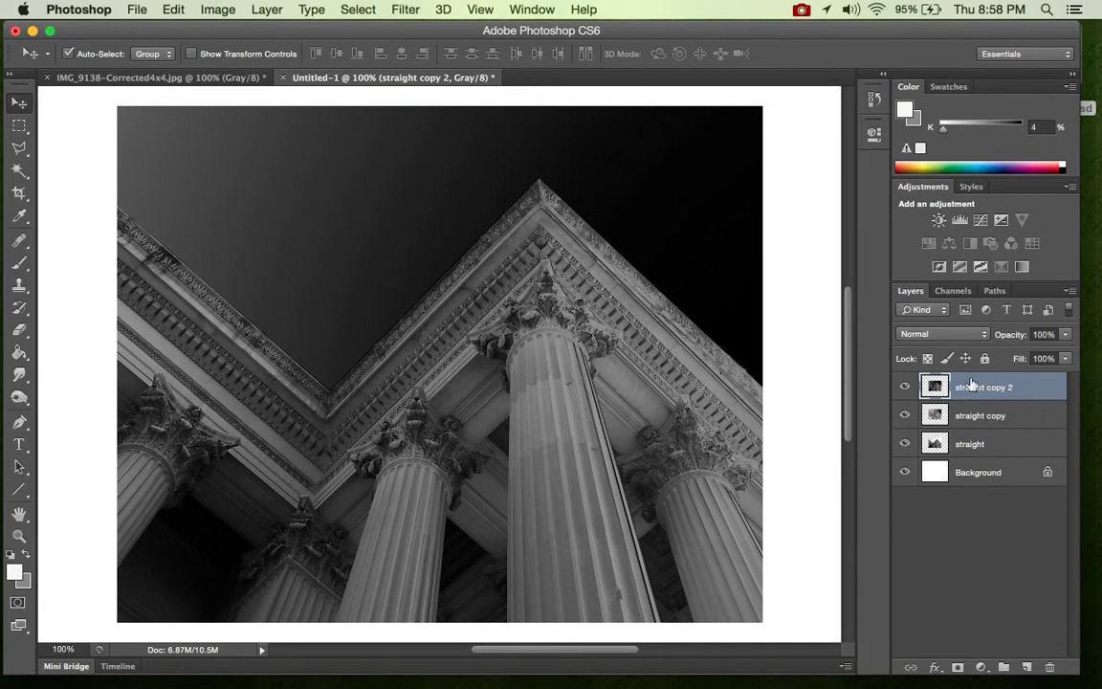
{"action": "left_click", "coordinate": [948, 334]}
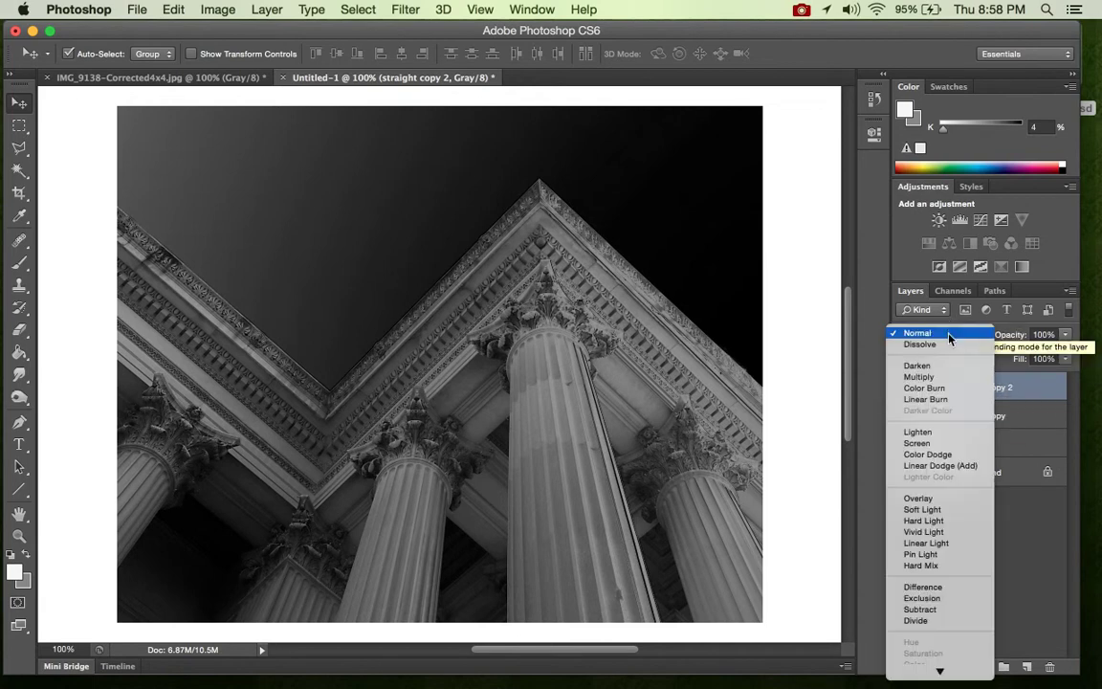
{"action": "left_click", "coordinate": [919, 365]}
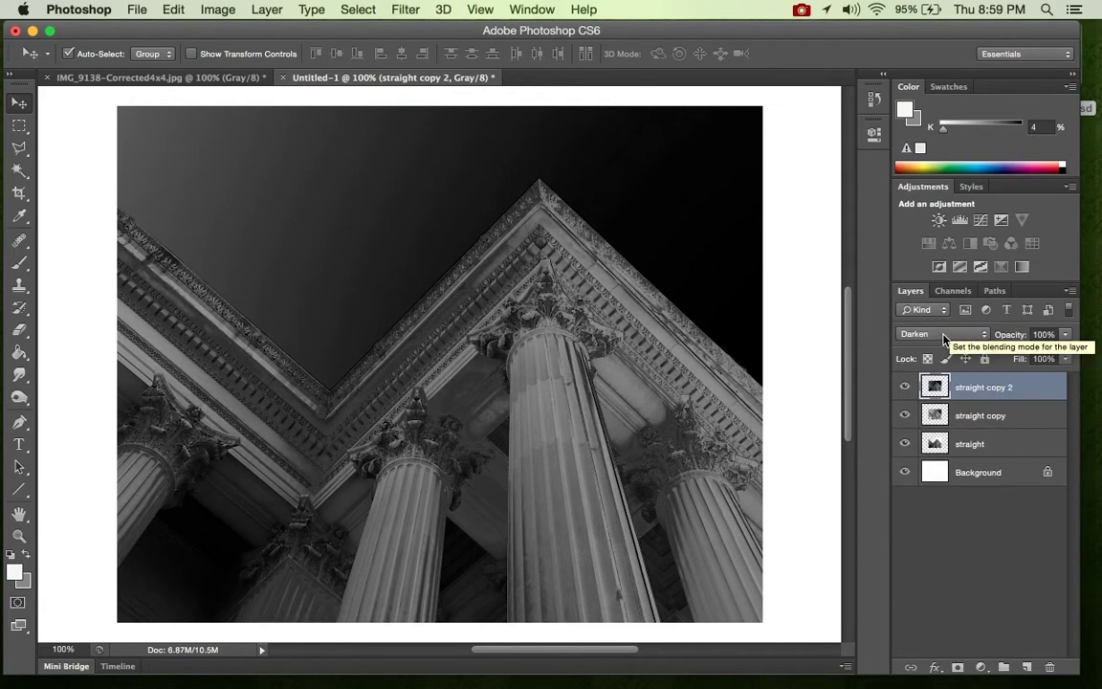
{"action": "left_click", "coordinate": [942, 334]}
{"action": "left_click", "coordinate": [935, 399]}
{"action": "left_click", "coordinate": [941, 336]}
{"action": "left_click", "coordinate": [930, 399]}
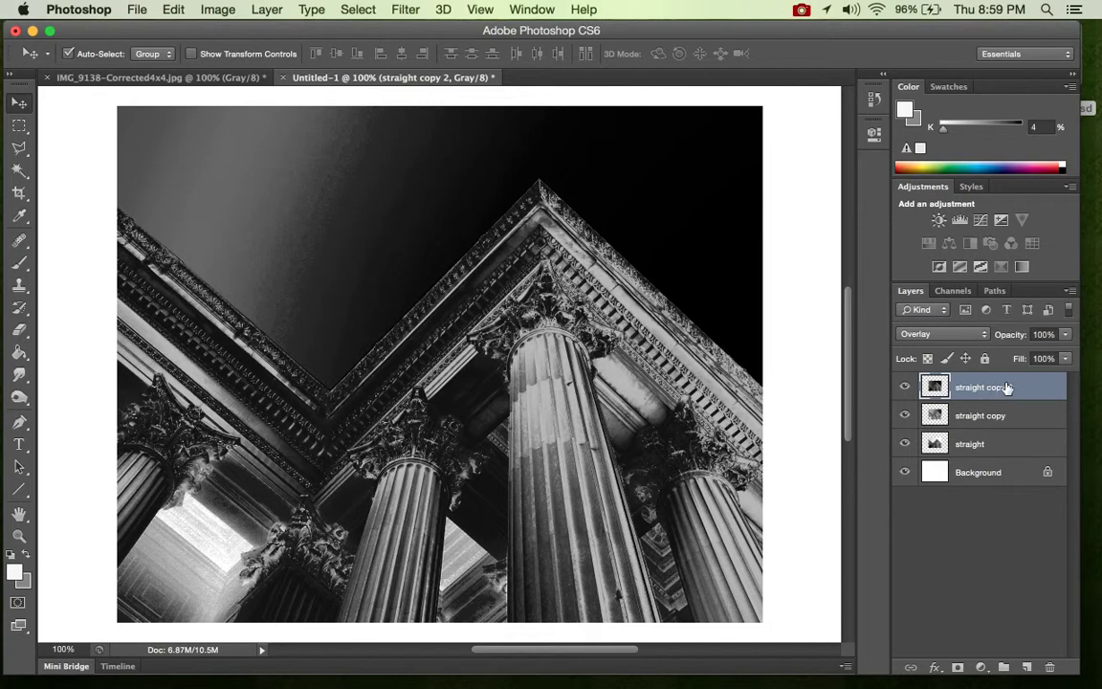
Step: Merge straight copy 2 down into straight copy and rename the merged layer "Solarized"
{"action": "key", "text": "super+e"}
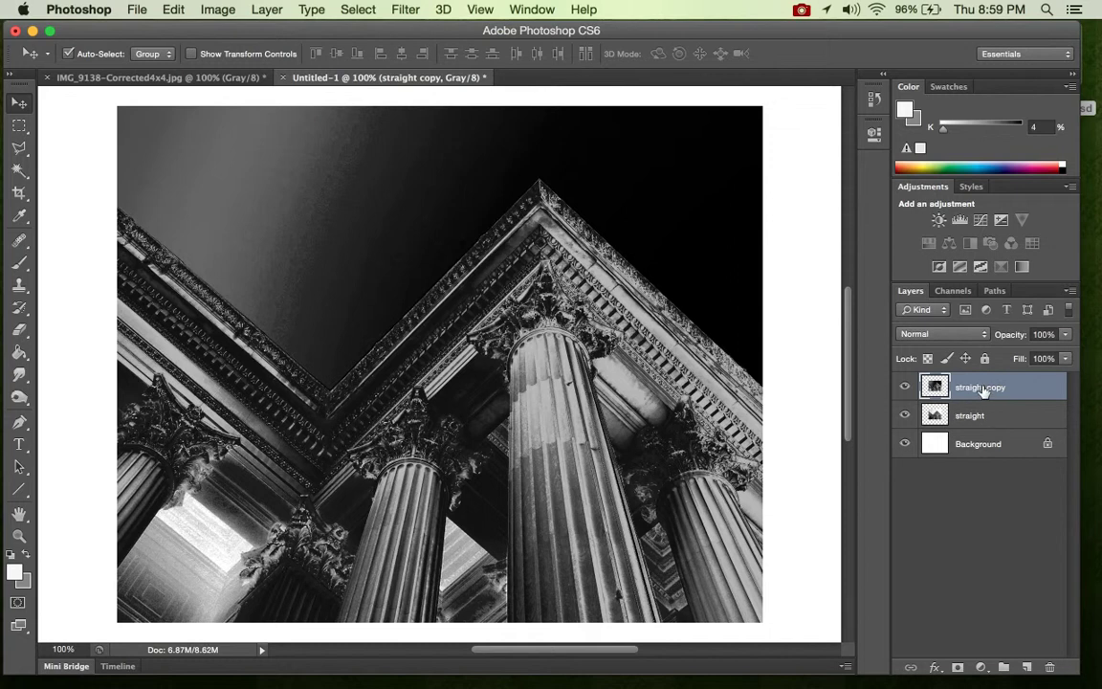
{"action": "double_click", "coordinate": [984, 388]}
{"action": "type", "text": "Solarized"}
{"action": "key", "text": "Return"}
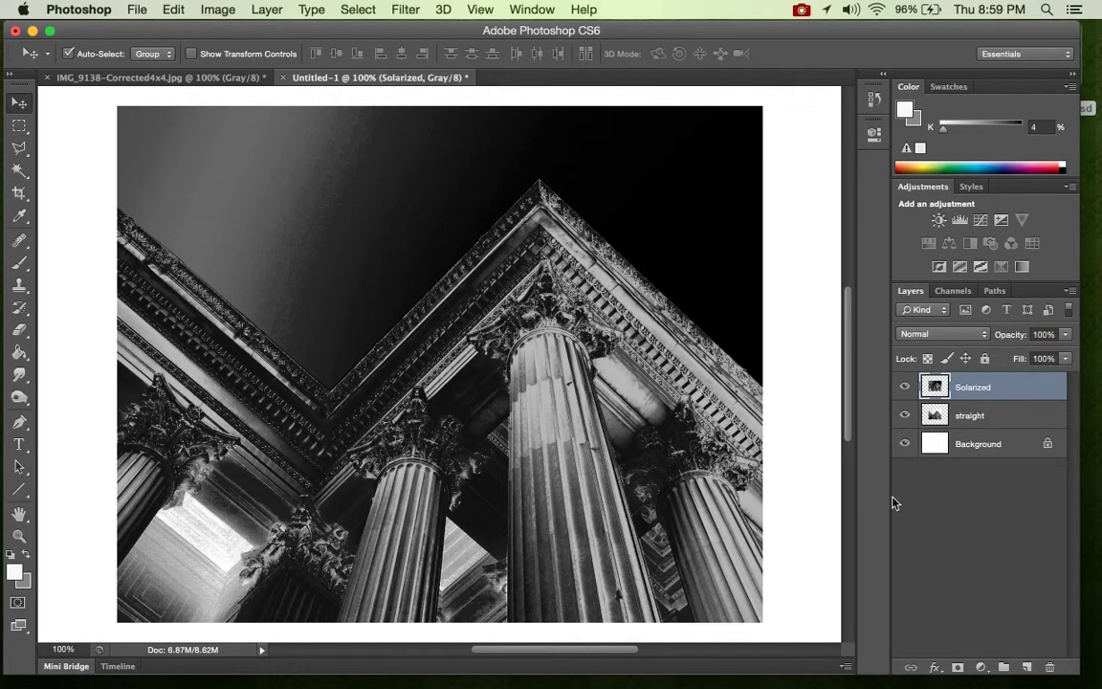
Step: Move the Solarized image into the upper-left corner of the canvas
{"action": "key", "text": "super+minus"}
{"action": "key", "text": "super+minus"}
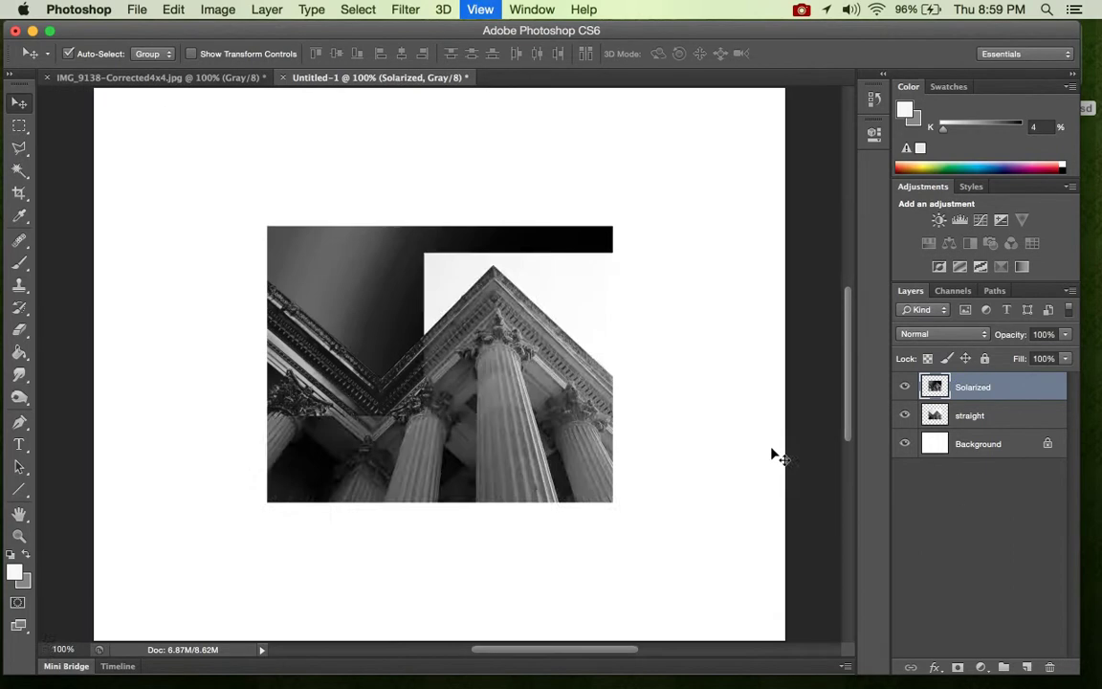
{"action": "left_click_drag", "start_coordinate": [447, 385], "coordinate": [262, 272]}
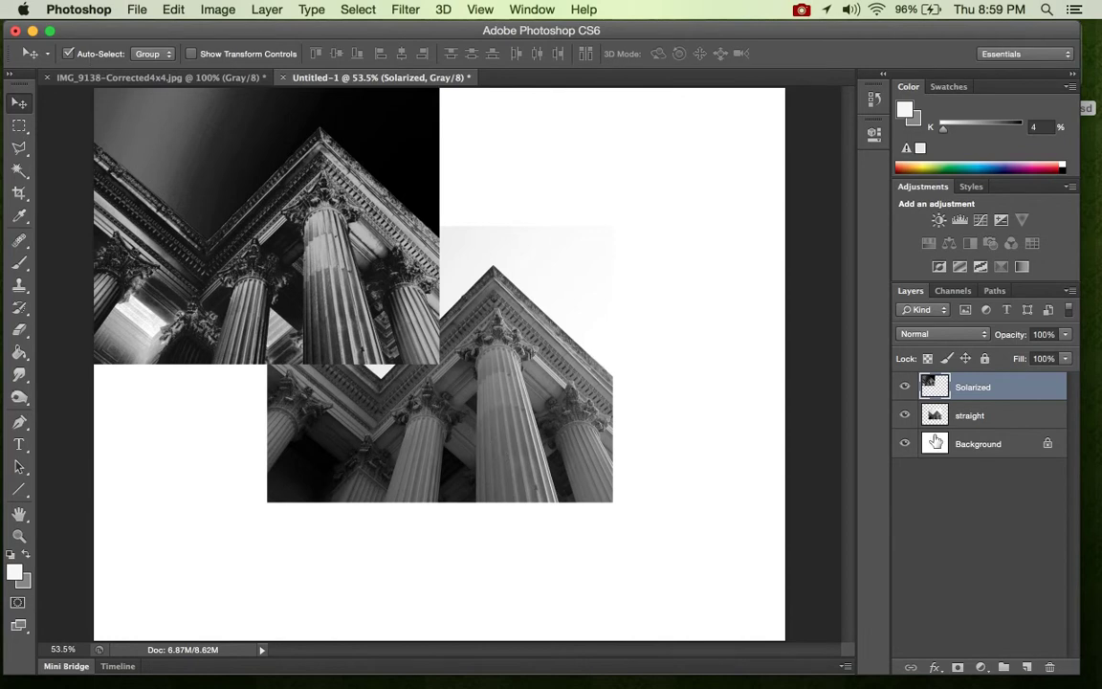
Step: Move the straight image down to the canvas's bottom edge, directly below the Solarized row and roughly centred
{"action": "left_click", "coordinate": [507, 436]}
{"action": "left_click_drag", "start_coordinate": [508, 437], "coordinate": [583, 574]}
{"action": "mouse_move", "coordinate": [268, 218]}
{"action": "left_mouse_down"}
{"action": "mouse_move", "coordinate": [260, 231]}
{"action": "mouse_move", "coordinate": [272, 223]}
{"action": "left_mouse_up"}
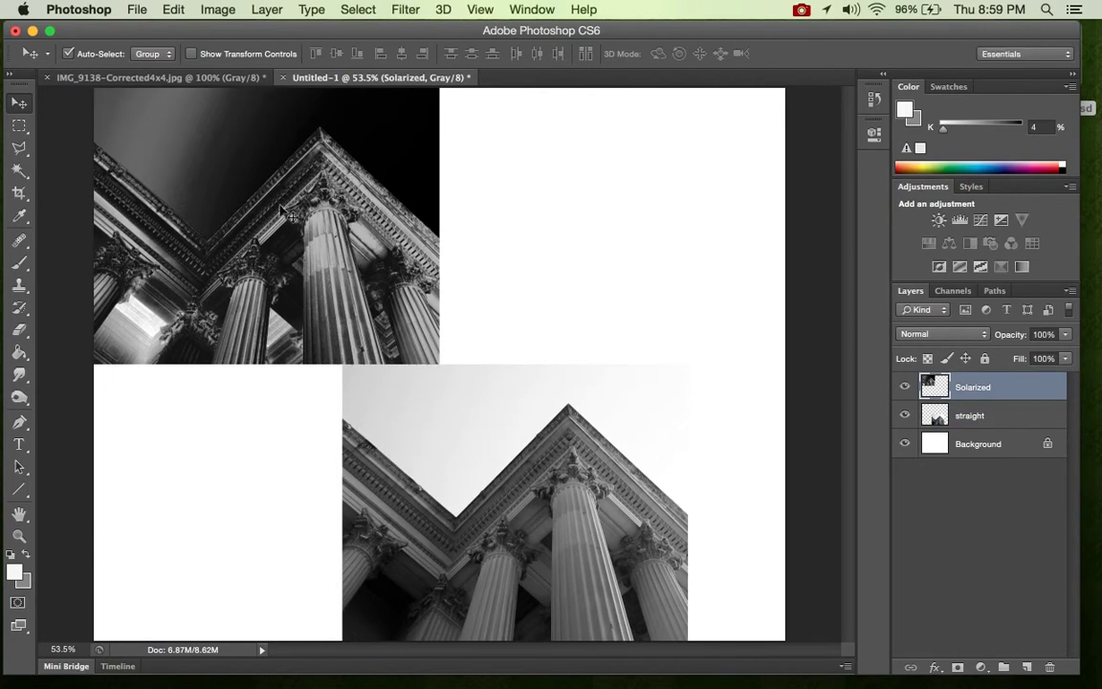
{"action": "left_click_drag", "start_coordinate": [488, 440], "coordinate": [505, 440]}
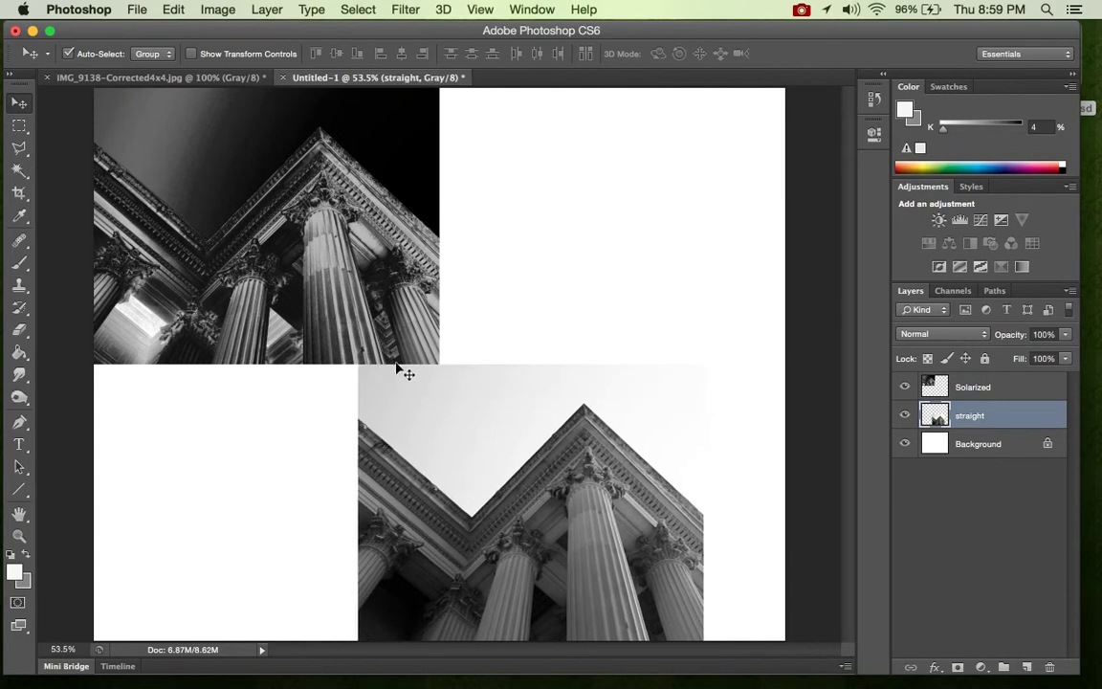
Step: Duplicate the Solarized layer and move the copy into the canvas's upper-right corner, flush beside the original
{"action": "left_click_drag", "start_coordinate": [308, 233], "coordinate": [341, 249]}
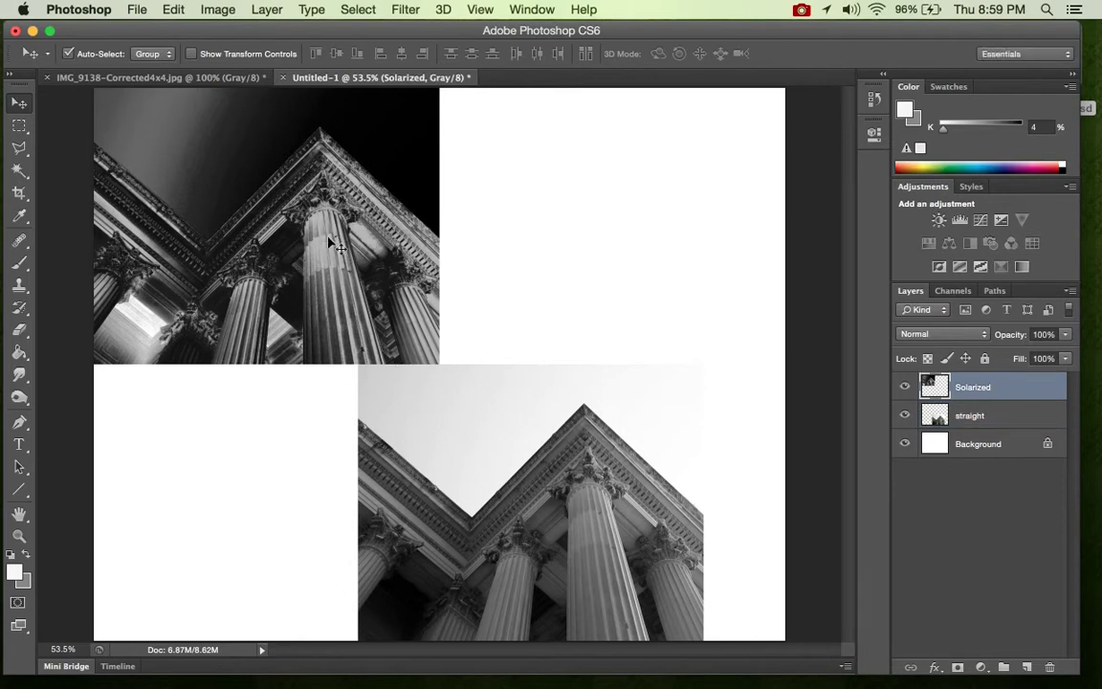
{"action": "key", "text": "super+j"}
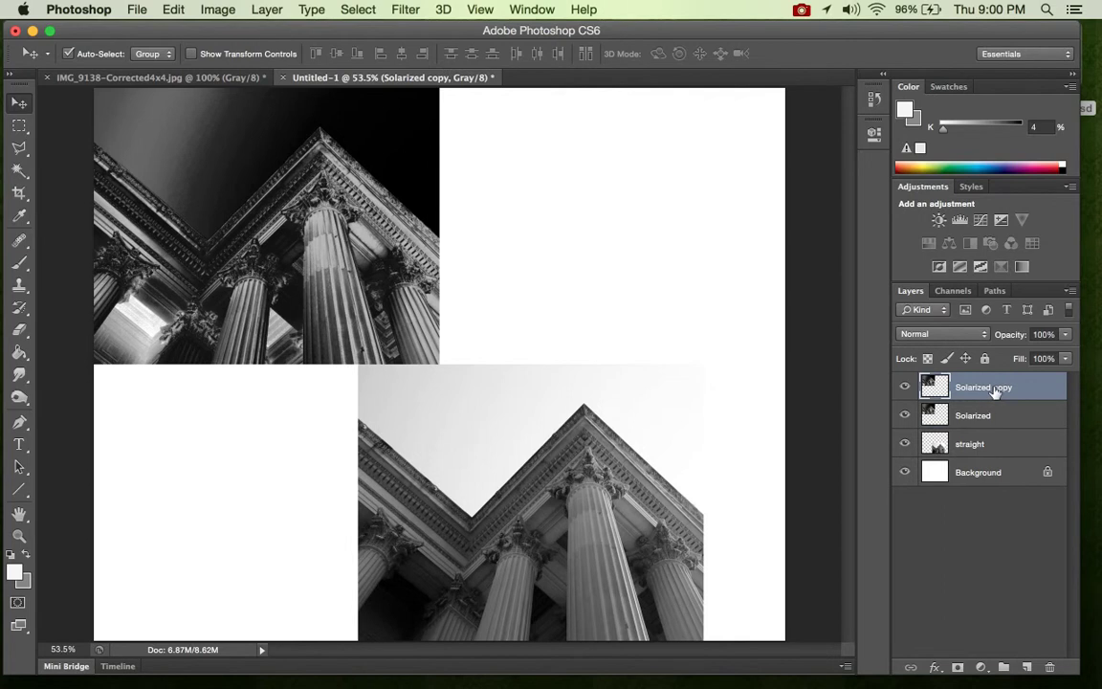
{"action": "left_click_drag", "start_coordinate": [365, 257], "coordinate": [679, 257]}
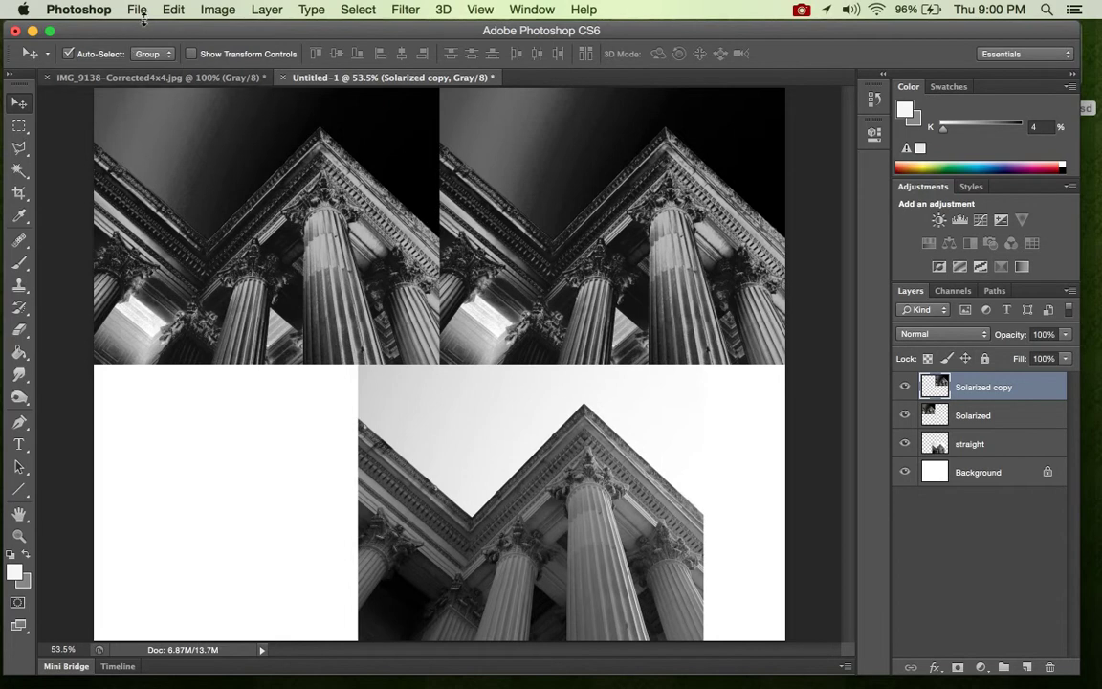
Step: Flip the Solarized copy layer horizontally so it mirrors the original Solarized image beside it
{"action": "left_click", "coordinate": [174, 9]}
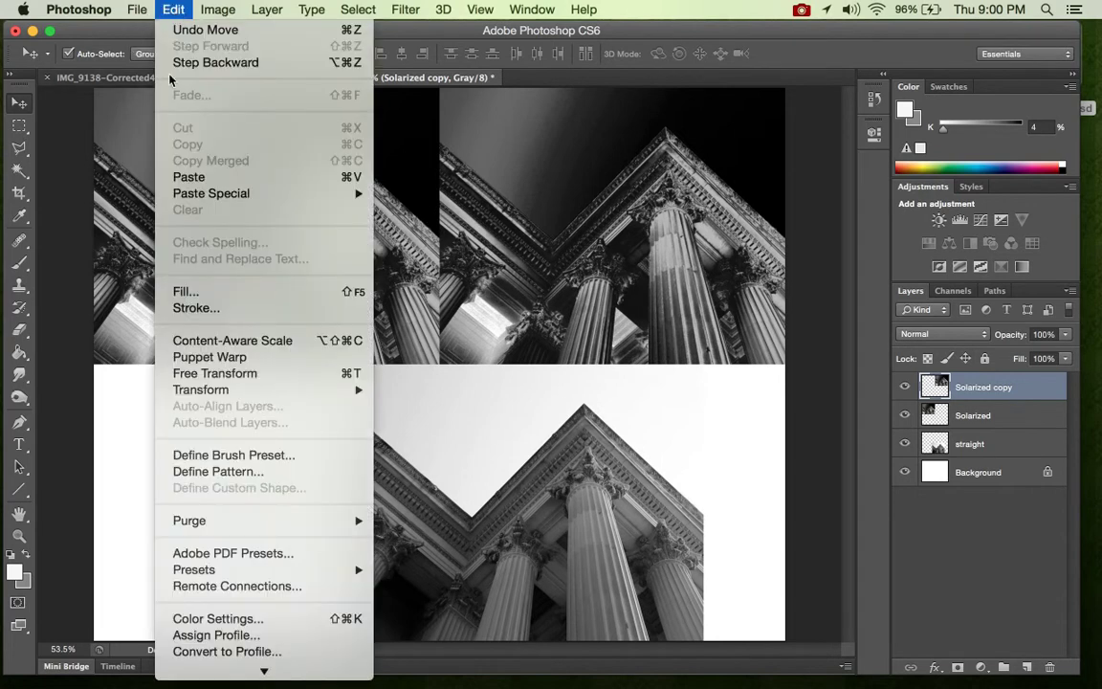
{"action": "mouse_move", "coordinate": [216, 391]}
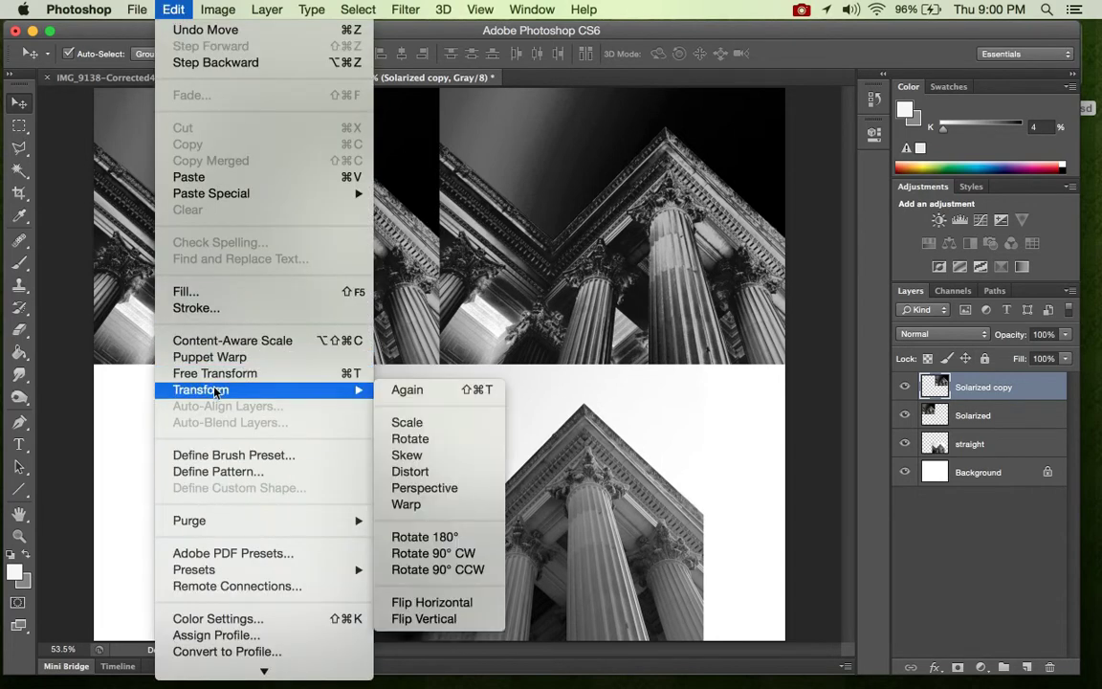
{"action": "left_click", "coordinate": [430, 602]}
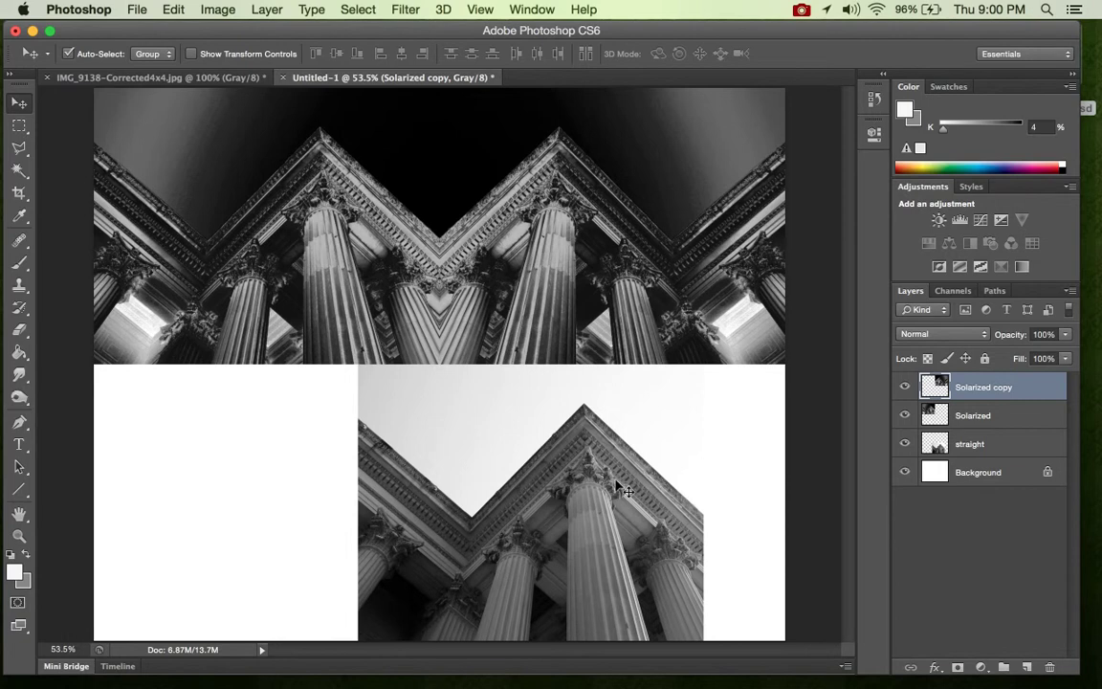
Step: Shift the straight image toward the canvas's right edge, and invert the tones of the Solarized copy layer
{"action": "left_click_drag", "start_coordinate": [553, 490], "coordinate": [612, 486]}
{"action": "mouse_move", "coordinate": [550, 247]}
{"action": "left_mouse_down"}
{"action": "mouse_move", "coordinate": [550, 275]}
{"action": "mouse_move", "coordinate": [550, 249]}
{"action": "left_mouse_up"}
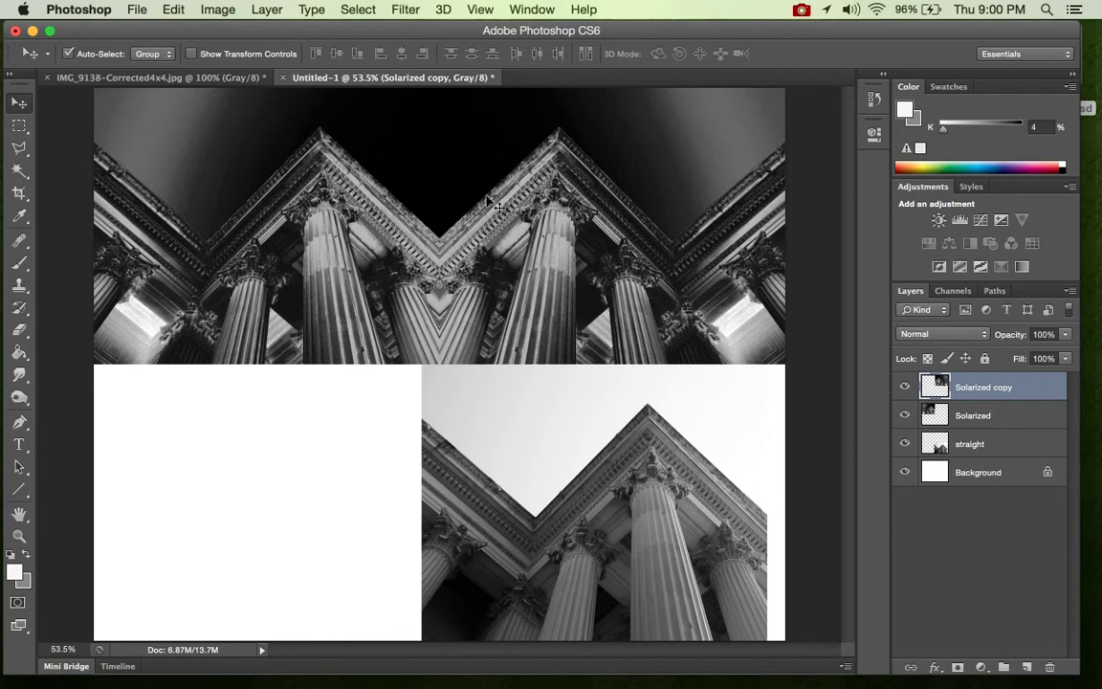
{"action": "key", "text": "super+i"}
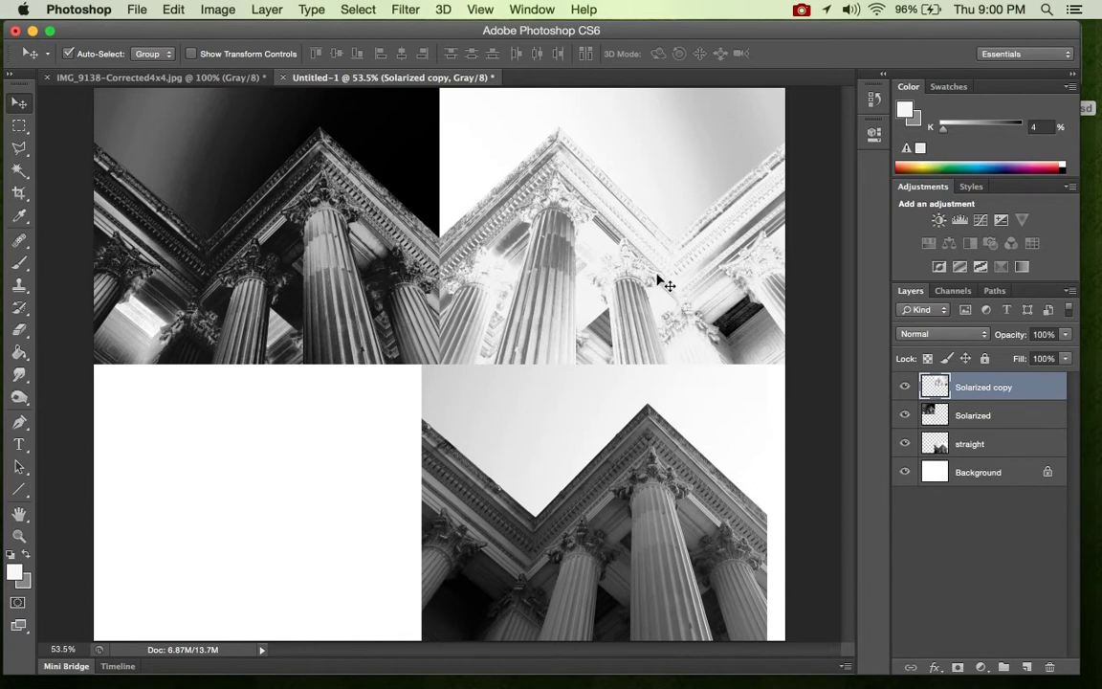
Step: Move the straight image flush into the canvas's lower-right corner and flip it vertically
{"action": "mouse_move", "coordinate": [571, 502]}
{"action": "left_mouse_down"}
{"action": "mouse_move", "coordinate": [538, 503]}
{"action": "mouse_move", "coordinate": [593, 498]}
{"action": "left_mouse_up"}
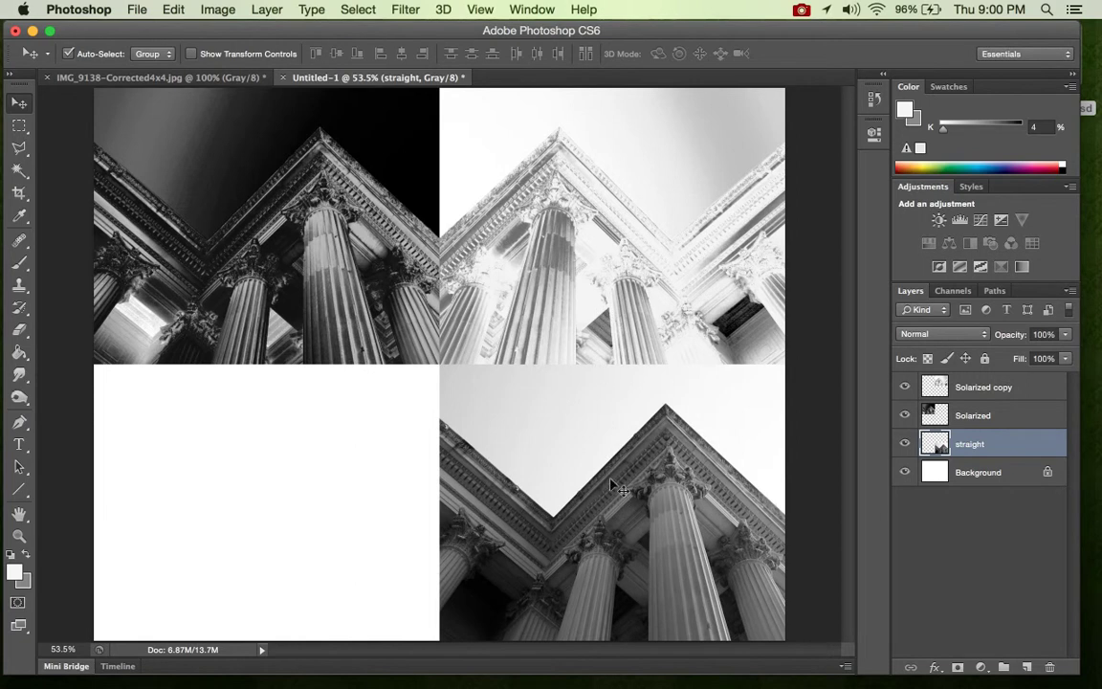
{"action": "left_click", "coordinate": [170, 10]}
{"action": "left_click", "coordinate": [169, 11]}
{"action": "left_click", "coordinate": [176, 11]}
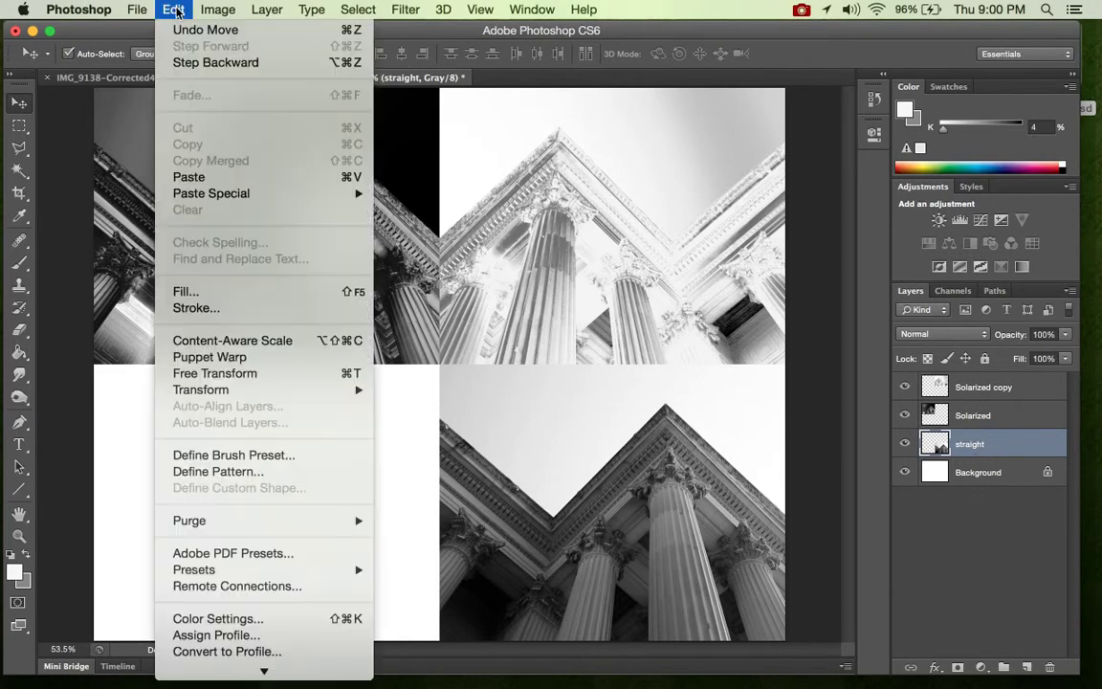
{"action": "mouse_move", "coordinate": [196, 395]}
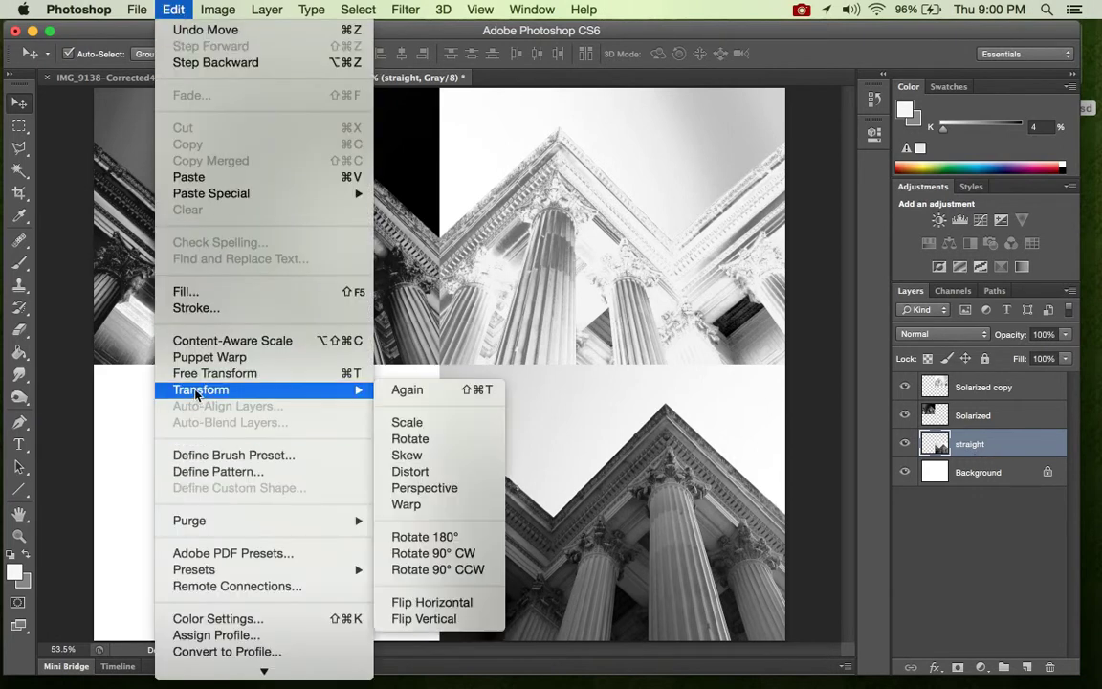
{"action": "left_click", "coordinate": [425, 618]}
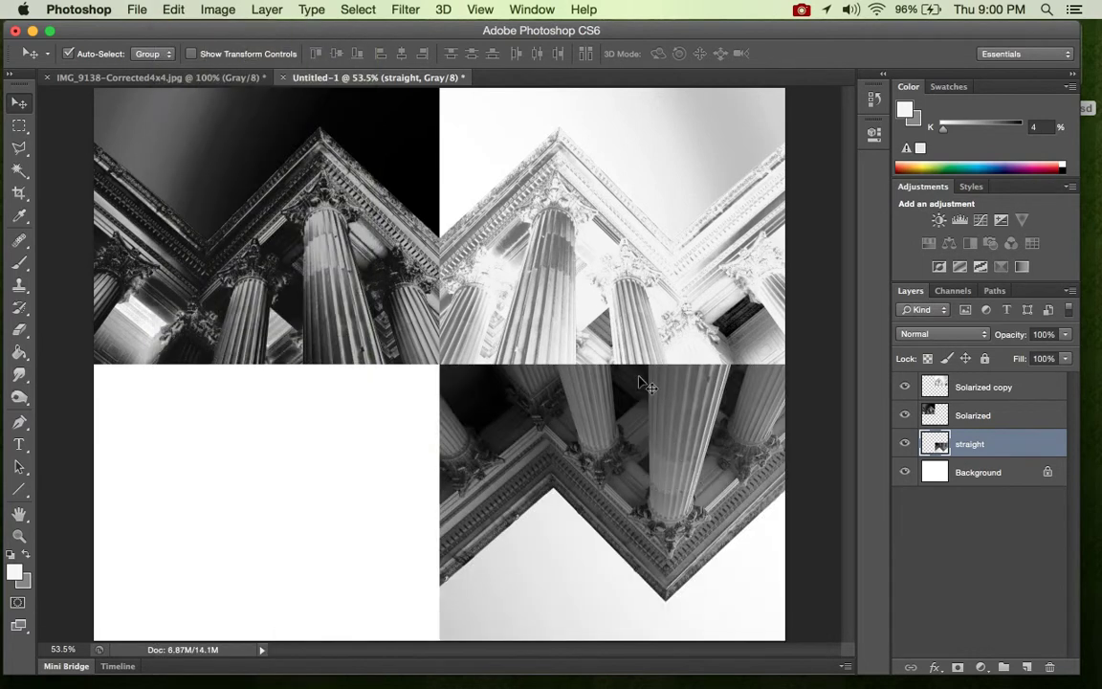
Step: Flip the upside-down straight image in the canvas's lower-right corner horizontally
{"action": "left_click", "coordinate": [173, 10]}
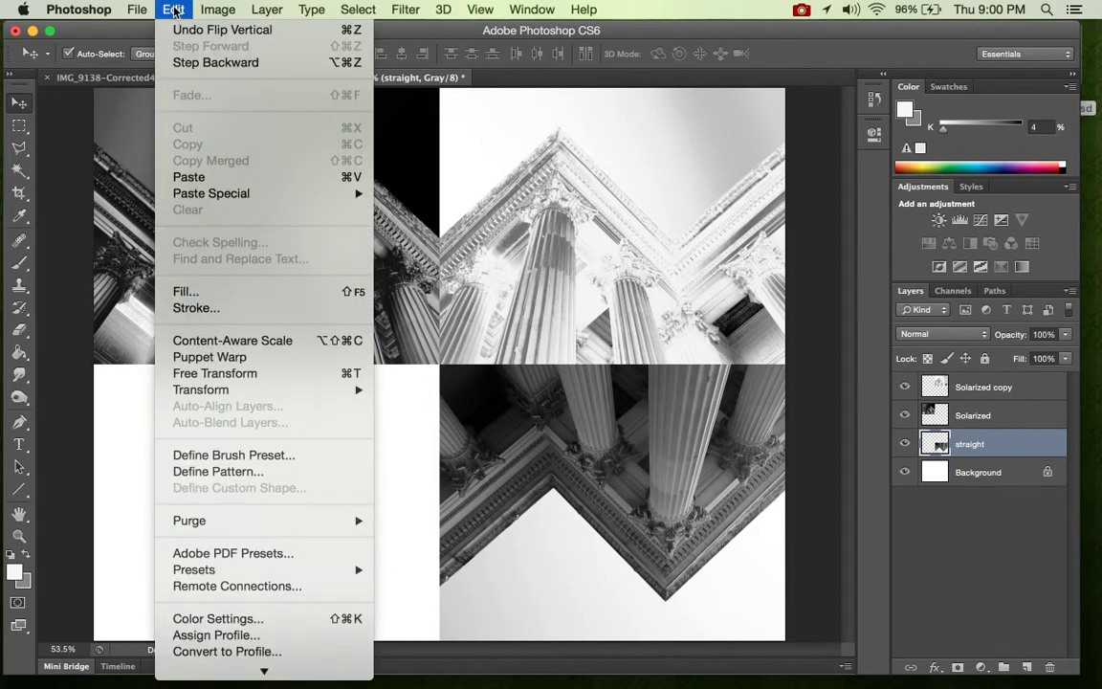
{"action": "mouse_move", "coordinate": [220, 389]}
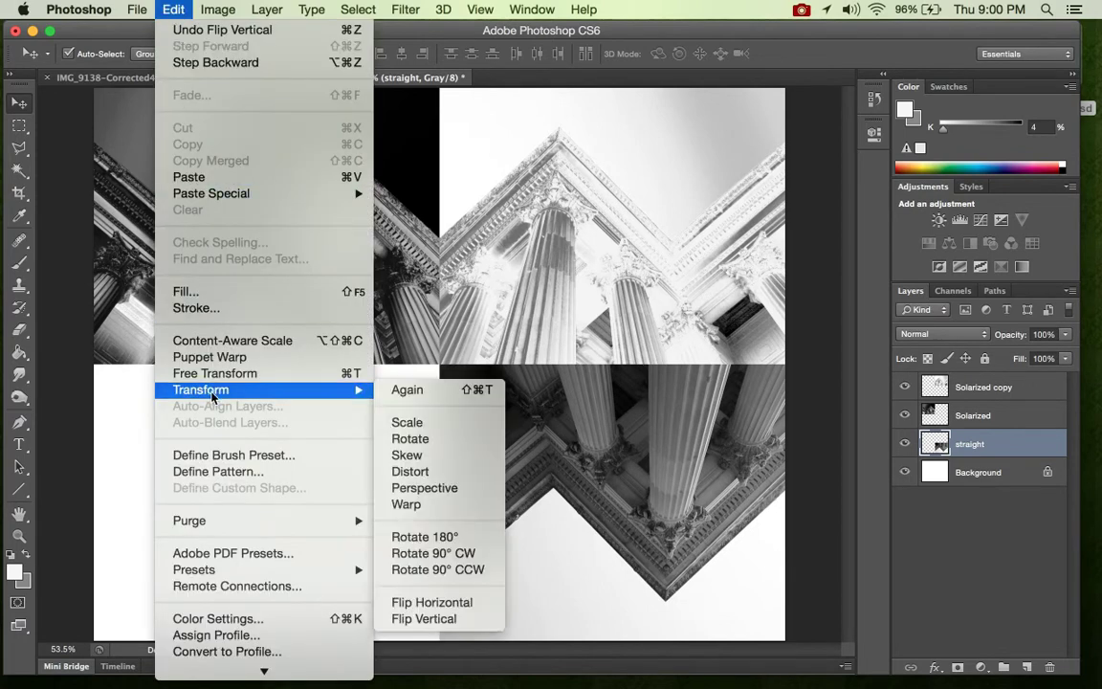
{"action": "left_click", "coordinate": [453, 601]}
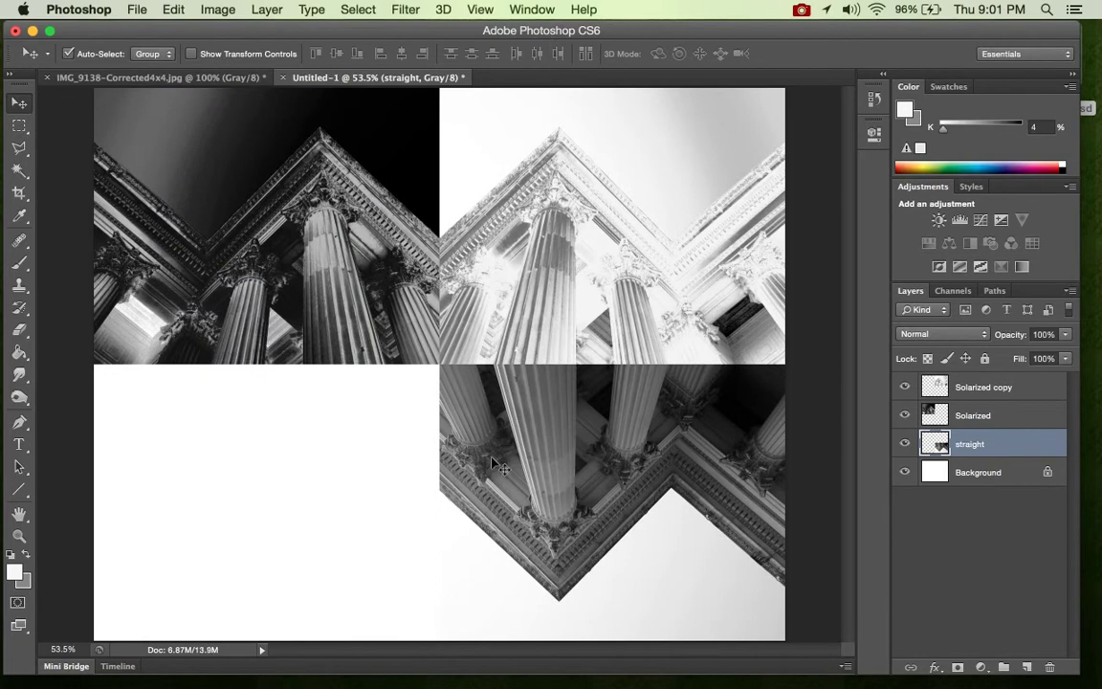
Step: Duplicate the straight layer and move the copy into the canvas's lower-left corner, flush beside the original
{"action": "mouse_move", "coordinate": [564, 504]}
{"action": "left_mouse_down"}
{"action": "mouse_move", "coordinate": [565, 515]}
{"action": "mouse_move", "coordinate": [565, 506]}
{"action": "left_mouse_up"}
{"action": "key", "text": "super+j"}
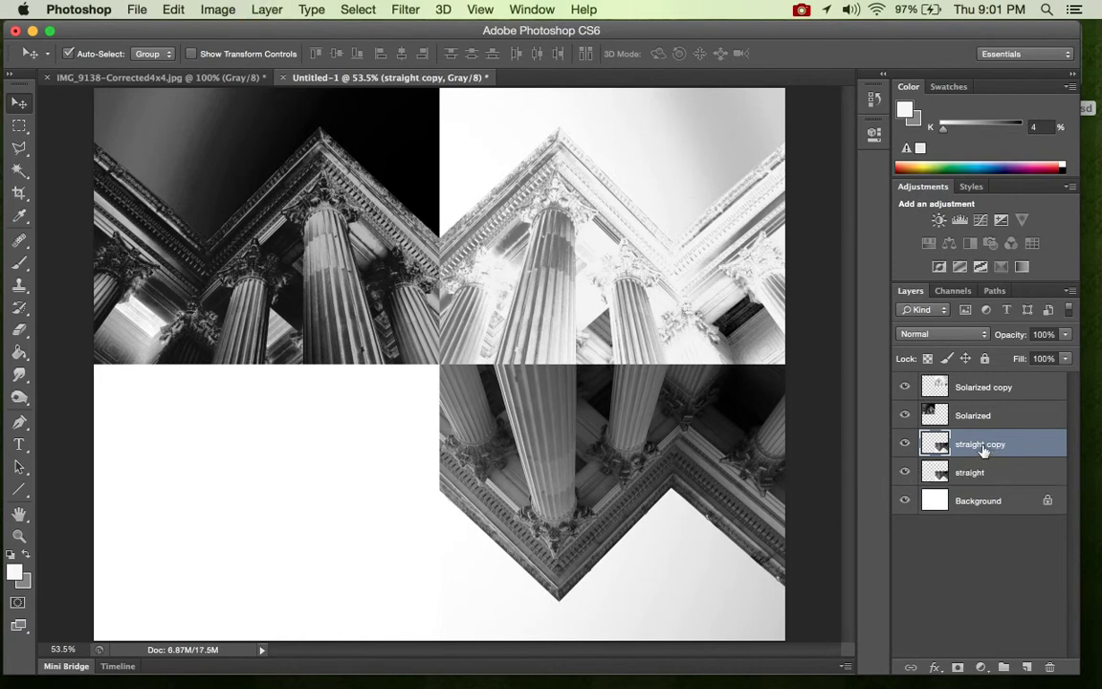
{"action": "left_click_drag", "start_coordinate": [571, 475], "coordinate": [232, 469]}
Step: Flip the straight copy layer horizontally to mirror its neighbour, and invert its tones
{"action": "left_click", "coordinate": [161, 11]}
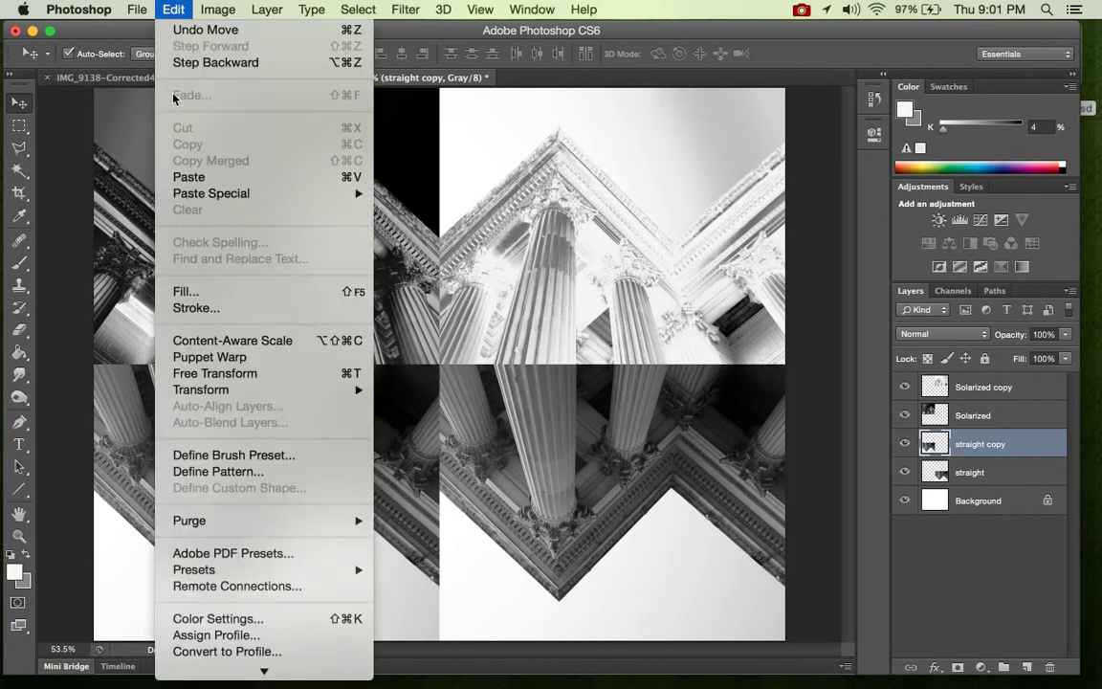
{"action": "mouse_move", "coordinate": [209, 392]}
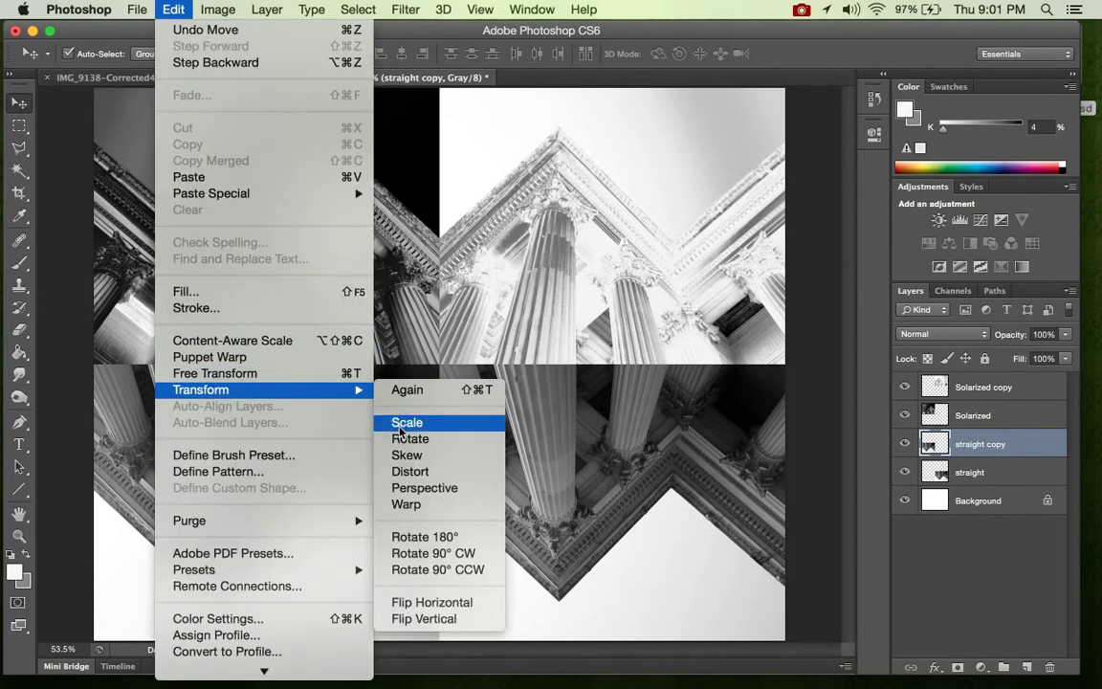
{"action": "left_click", "coordinate": [456, 601]}
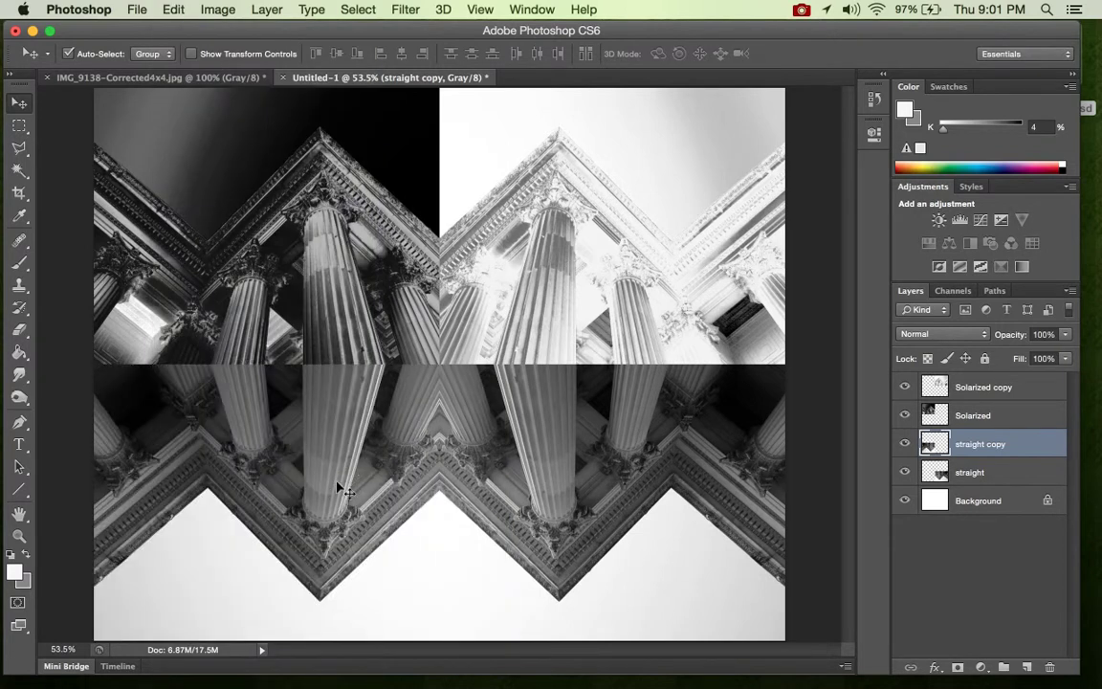
{"action": "mouse_move", "coordinate": [322, 488]}
{"action": "left_mouse_down"}
{"action": "mouse_move", "coordinate": [315, 511]}
{"action": "mouse_move", "coordinate": [314, 480]}
{"action": "left_mouse_up"}
{"action": "key", "text": "super+i"}
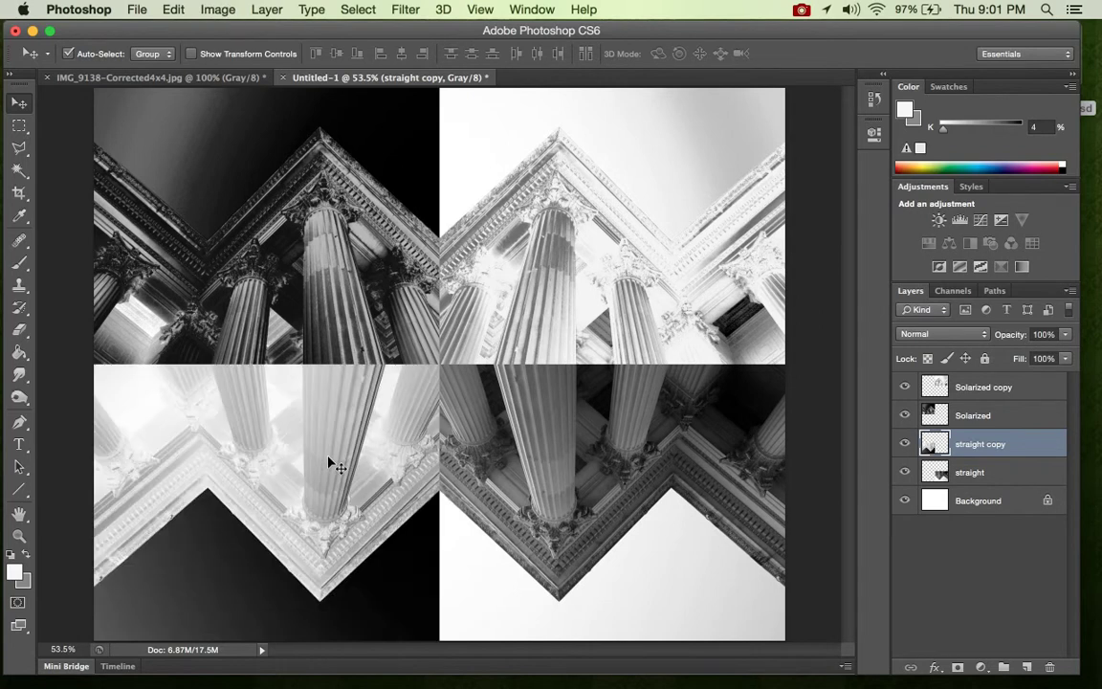